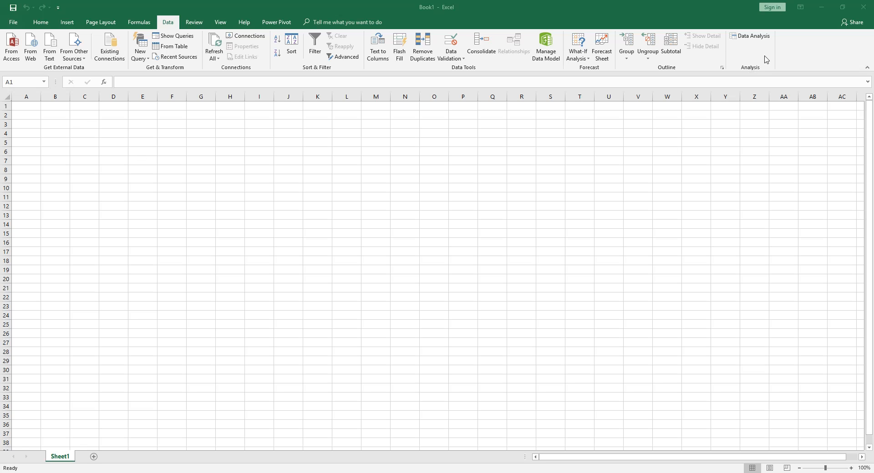
# Step: Check the Analysis ToolPak and Analysis ToolPak - VBA entries among the add-ins in the program options
pyautogui.click(750, 51)
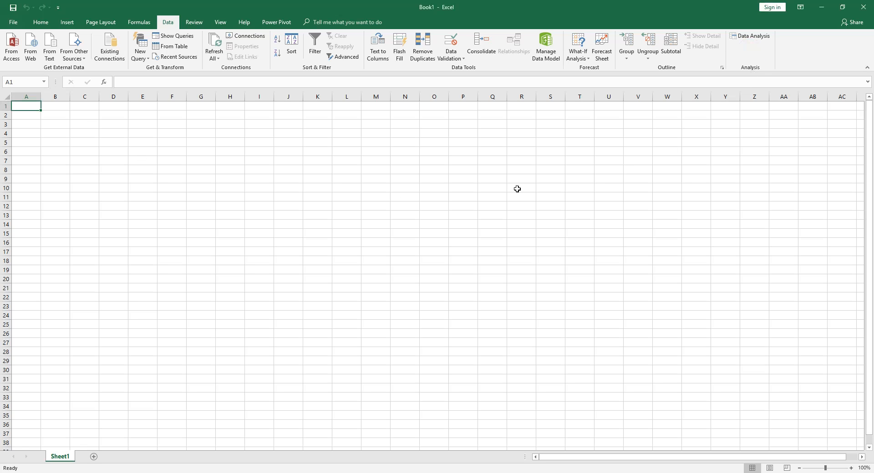
pyautogui.click(18, 26)
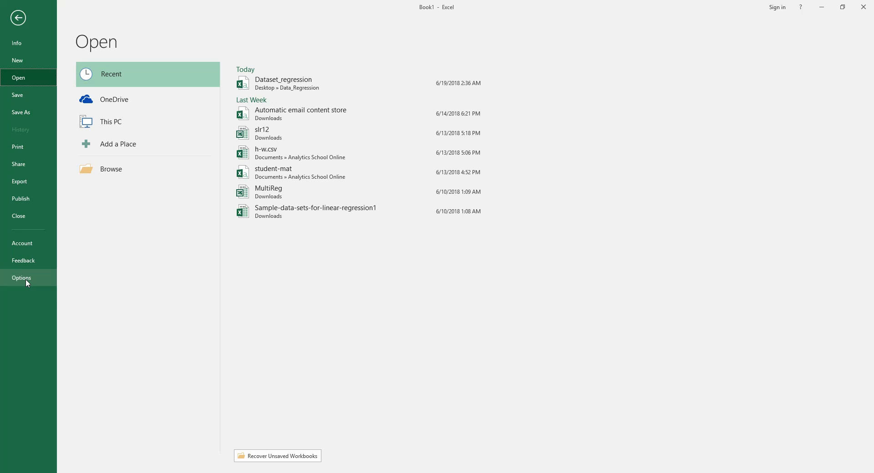
pyautogui.click(25, 279)
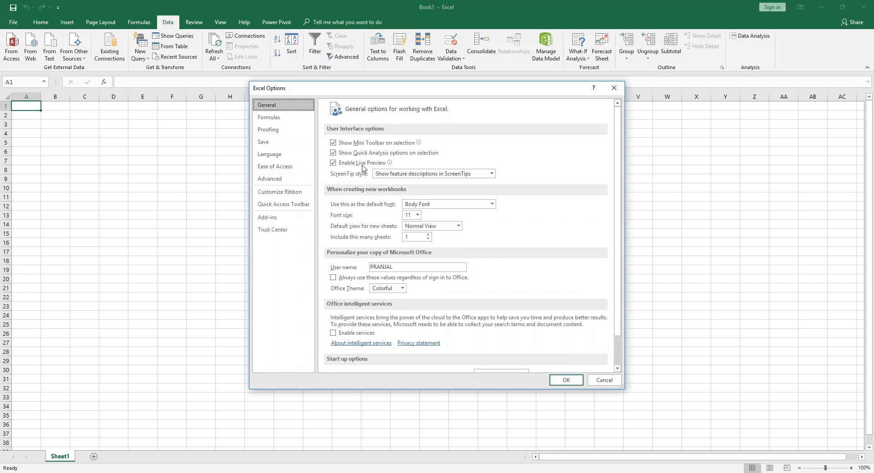
pyautogui.click(282, 219)
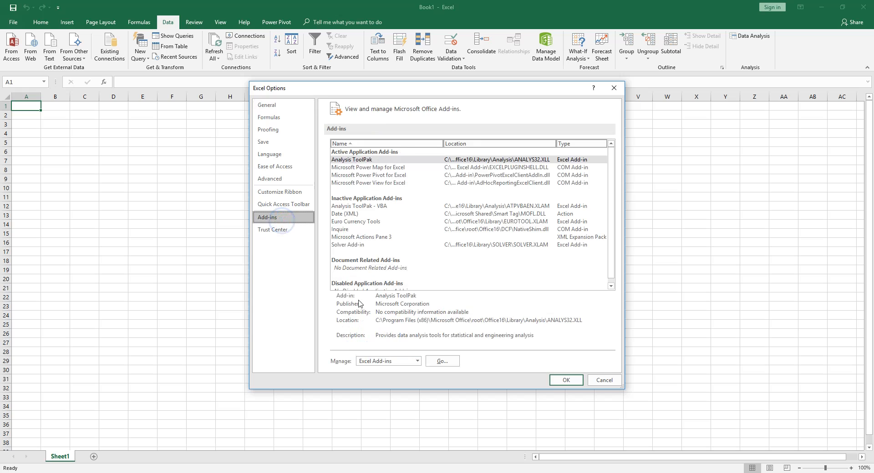
pyautogui.click(363, 160)
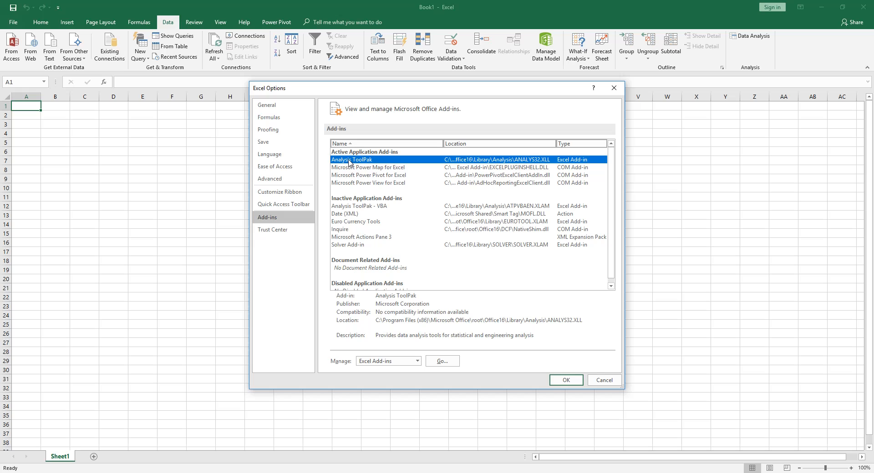
pyautogui.click(349, 207)
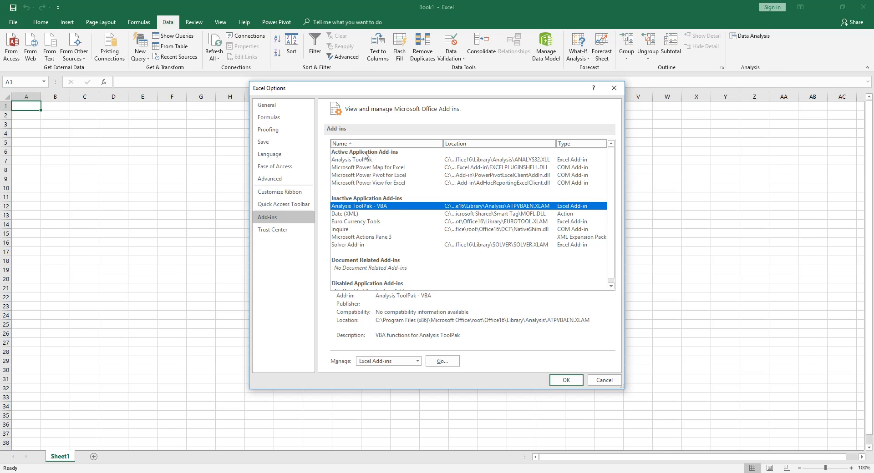
pyautogui.click(566, 380)
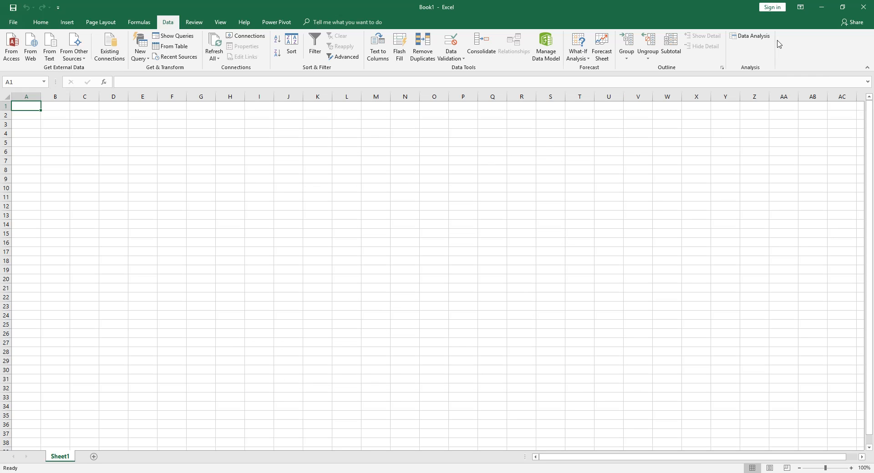
# Step: Choose the text file Dataset_regression from the Desktop's Data_Regression folder for import as external data
pyautogui.click(167, 23)
pyautogui.click(139, 23)
pyautogui.click(166, 23)
pyautogui.click(52, 44)
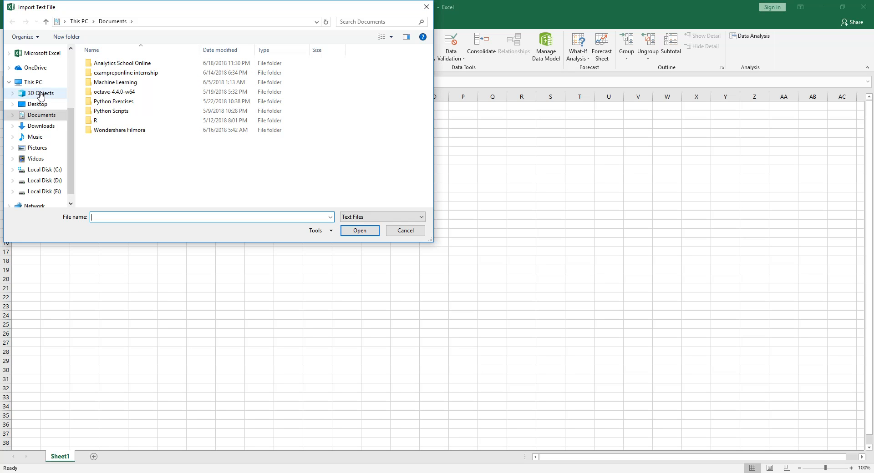
pyautogui.click(49, 107)
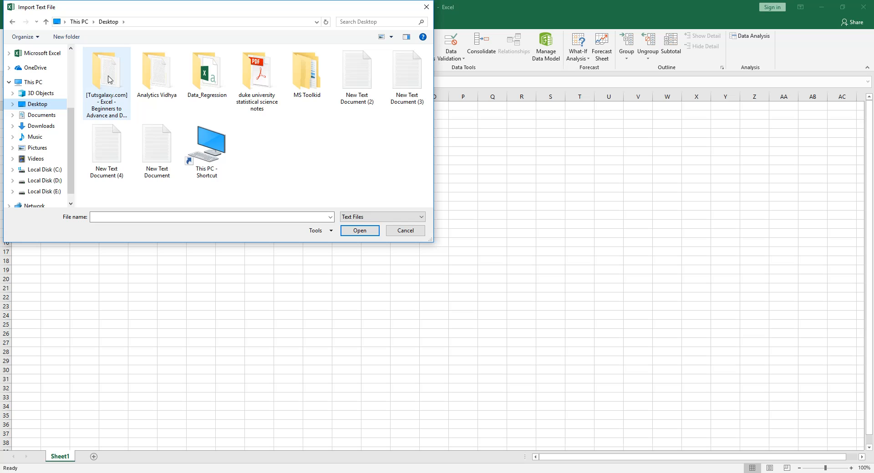
pyautogui.doubleClick(191, 73)
pyautogui.click(119, 66)
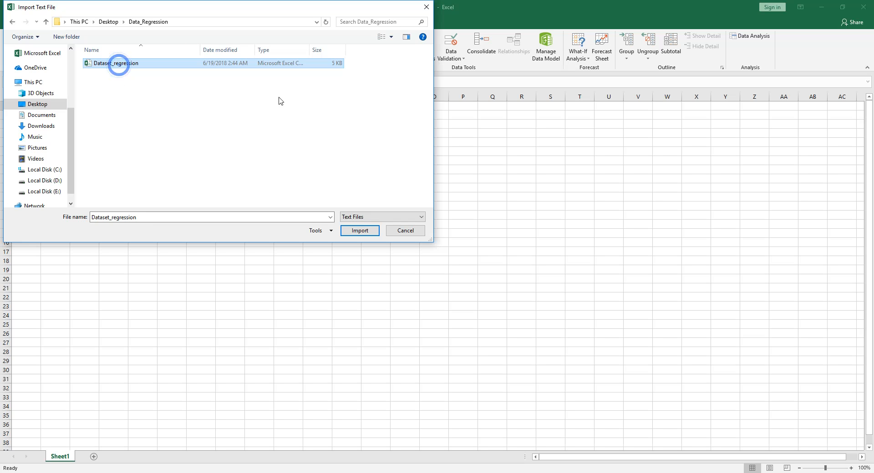
pyautogui.click(370, 229)
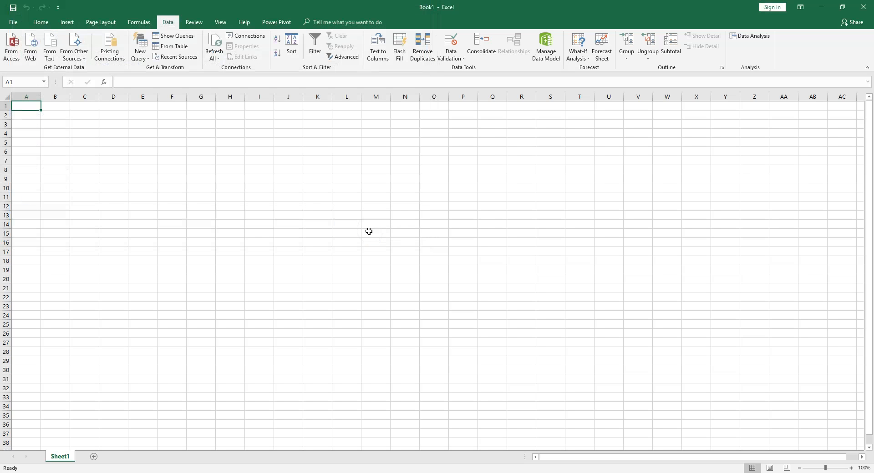
# Step: Import the file as delimited data, adding comma as a delimiter, into the existing worksheet at cell A1
pyautogui.moveTo(339, 104); pyautogui.dragTo(473, 148)
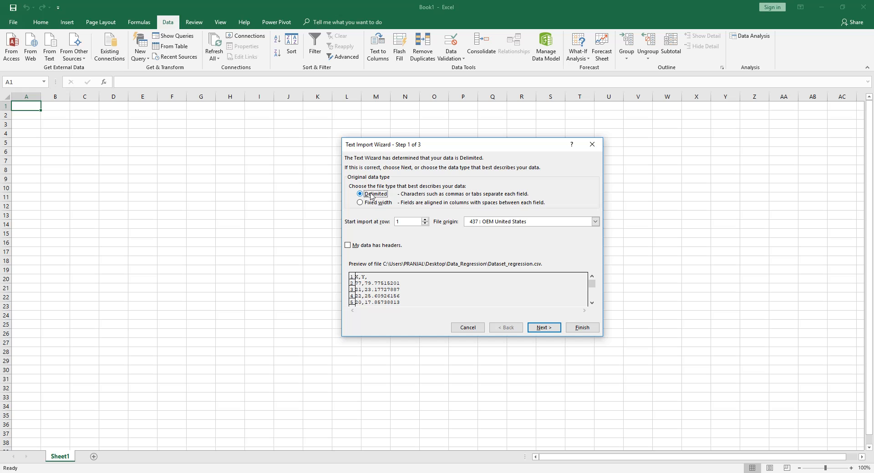
pyautogui.click(542, 328)
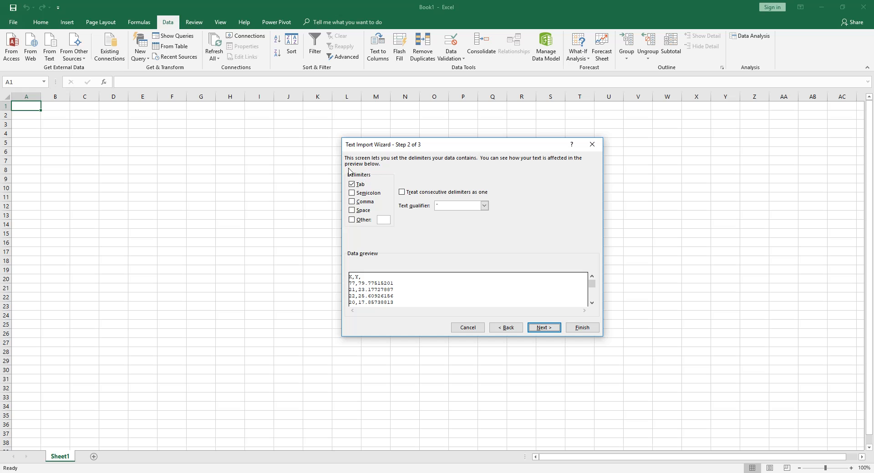
pyautogui.click(353, 203)
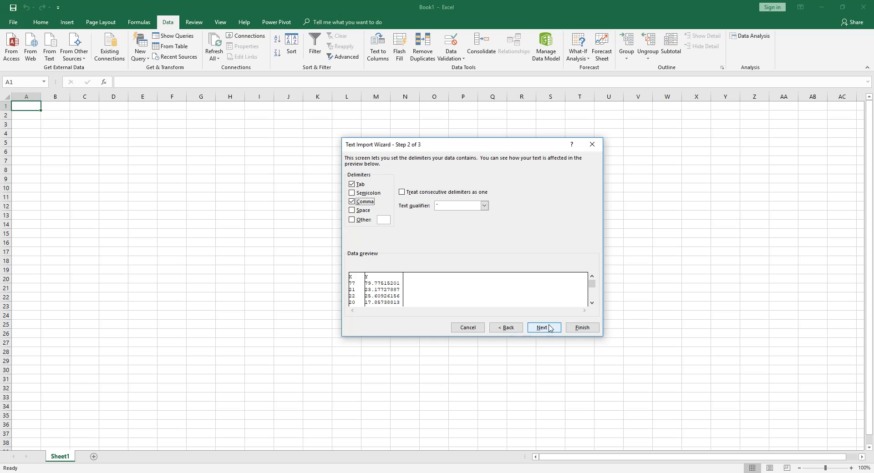
pyautogui.click(574, 333)
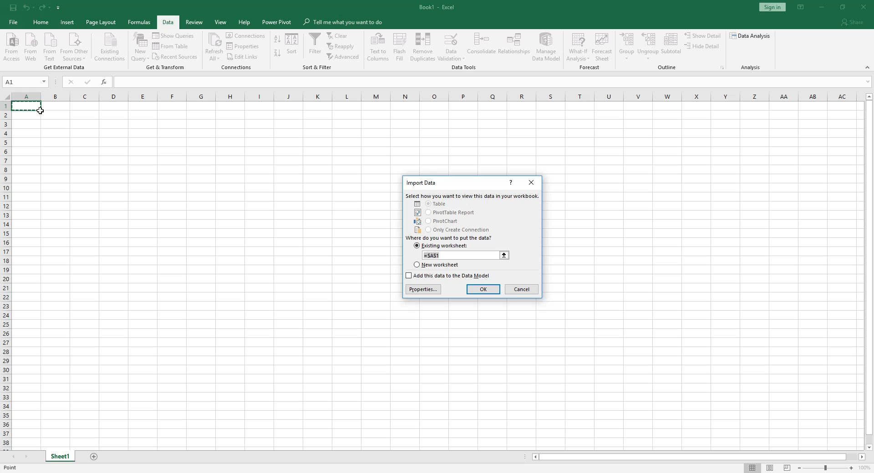
pyautogui.click(475, 289)
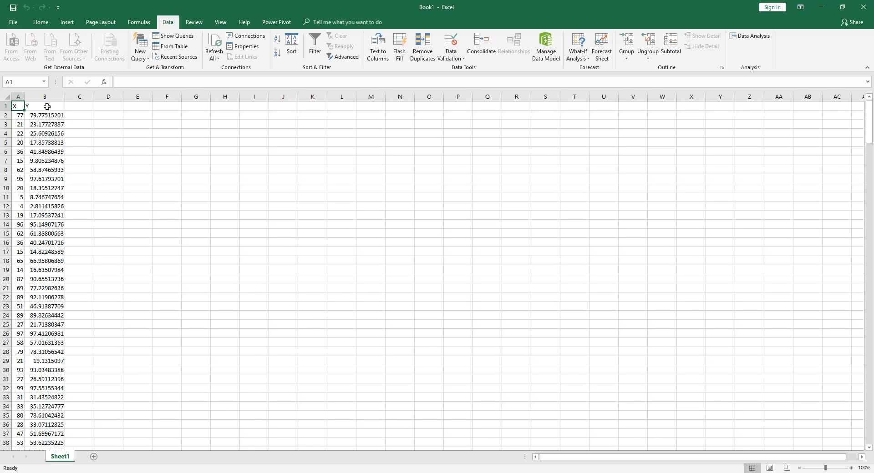
# Step: Widen columns A and B holding the imported X and Y data
pyautogui.moveTo(24, 96); pyautogui.dragTo(186, 97)
pyautogui.moveTo(64, 97); pyautogui.dragTo(101, 97)
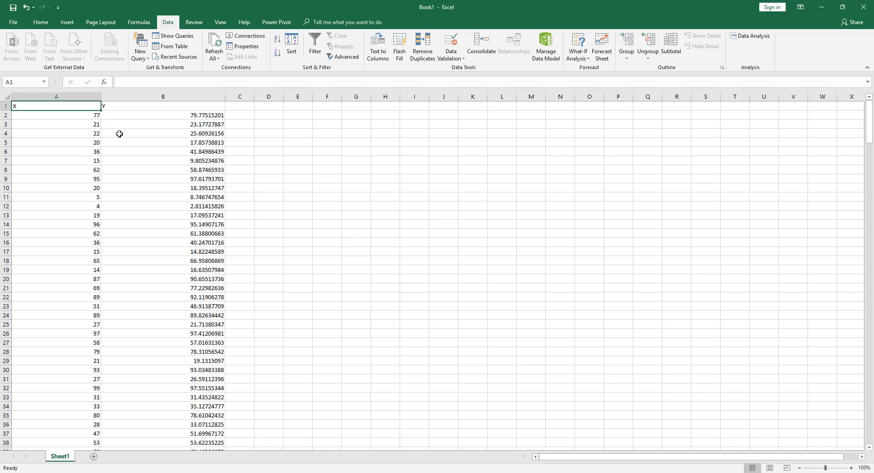
pyautogui.click(123, 106)
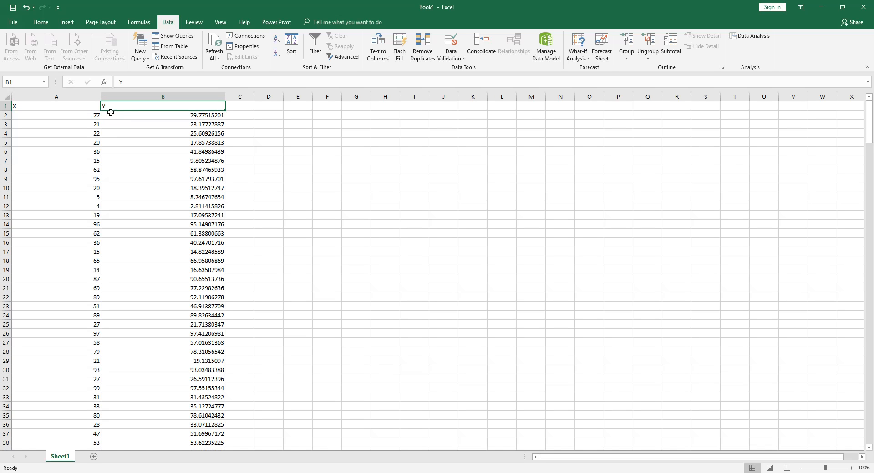
pyautogui.click(68, 107)
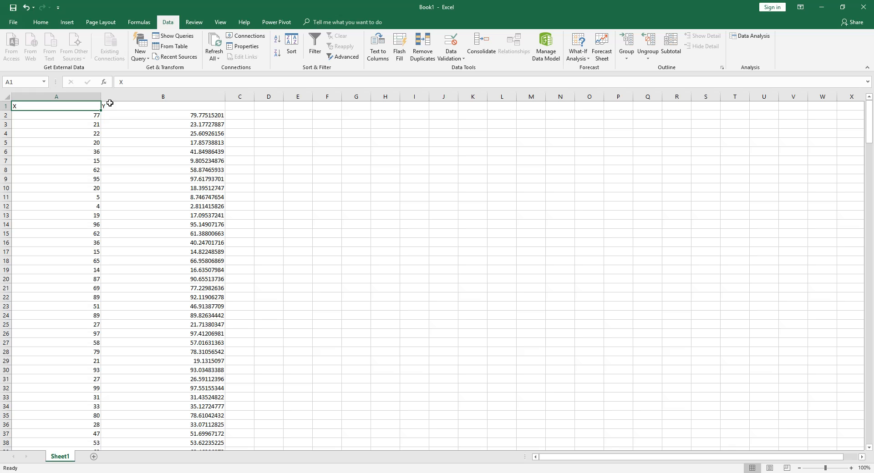
# Step: Examine the imported X and Y values down to the last row, and the two column headers
pyautogui.scroll(-20, 97, 137)
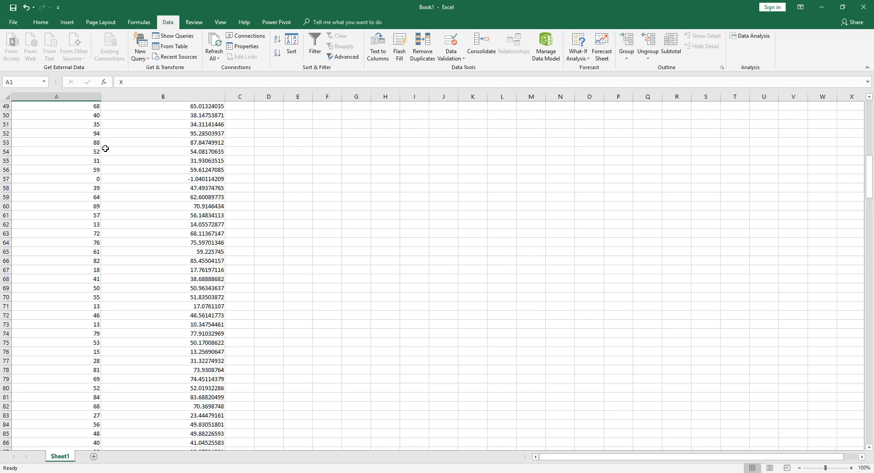
pyautogui.scroll(-20, 107, 152)
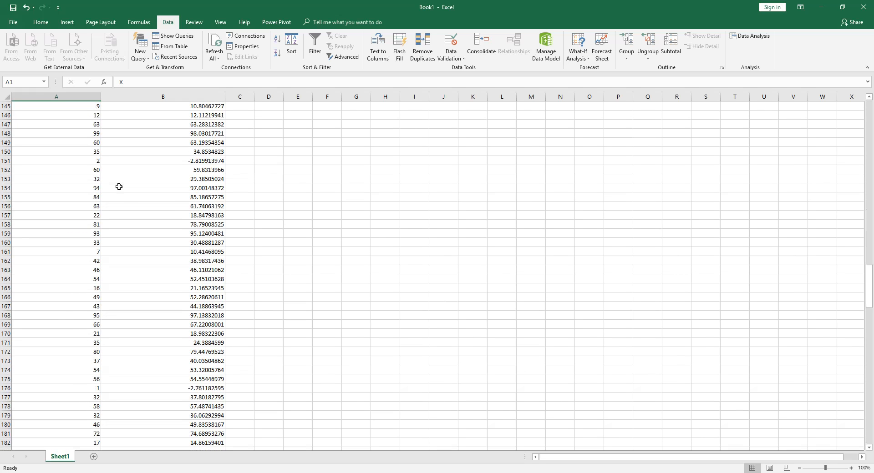
pyautogui.scroll(-20, 118, 186)
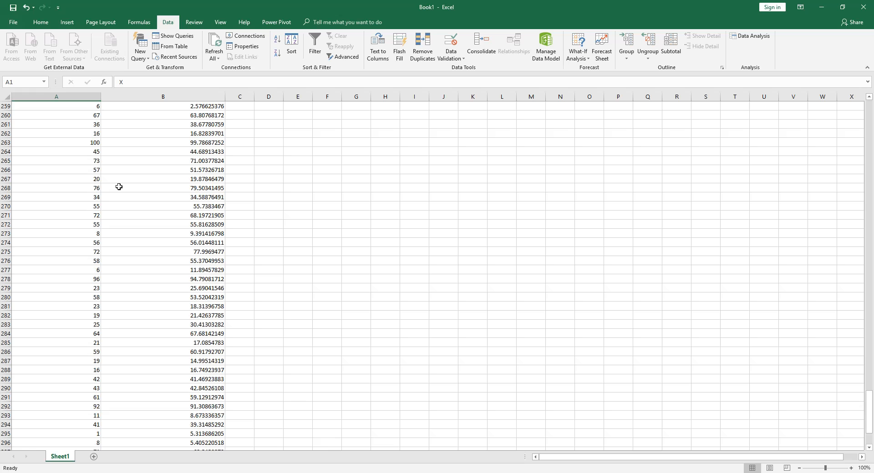
pyautogui.scroll(-2, 119, 187)
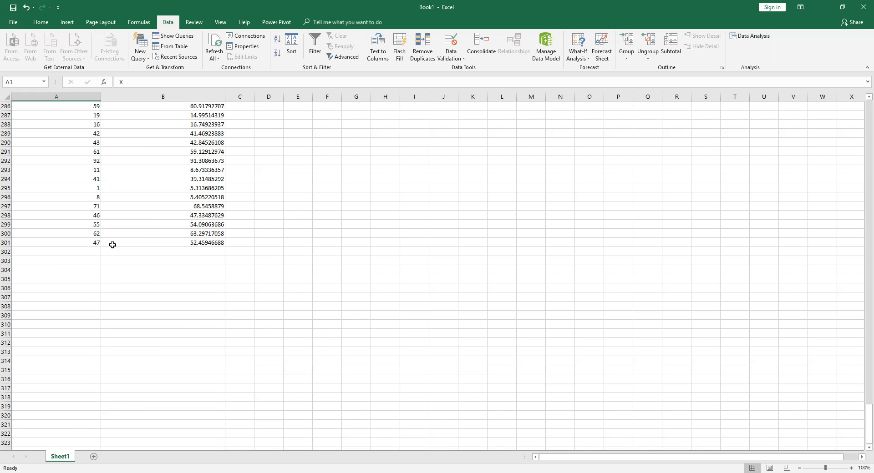
pyautogui.scroll(10, 113, 244)
pyautogui.scroll(20, 137, 202)
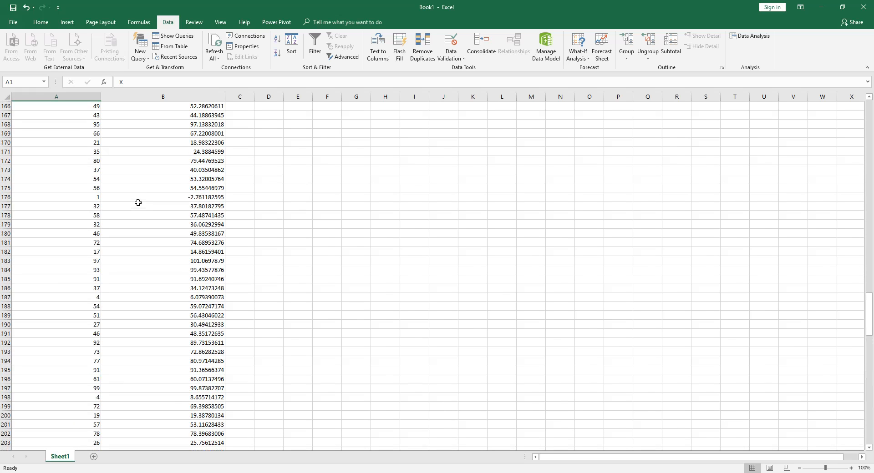
pyautogui.scroll(20, 138, 203)
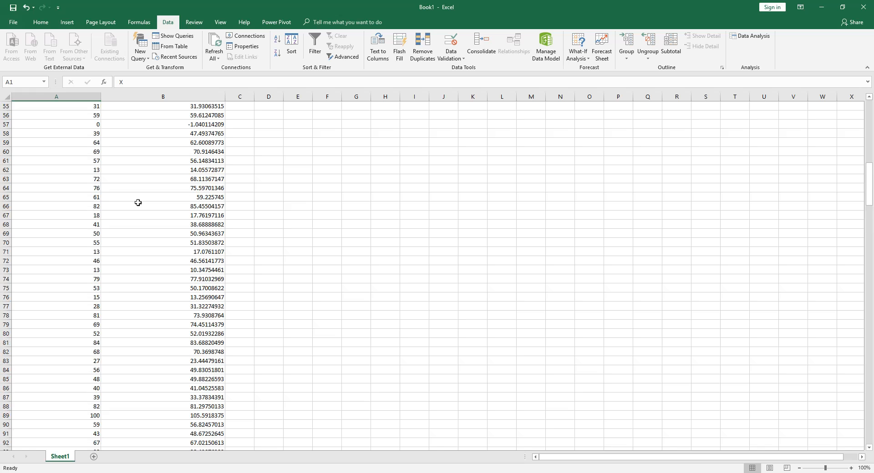
pyautogui.scroll(17, 138, 202)
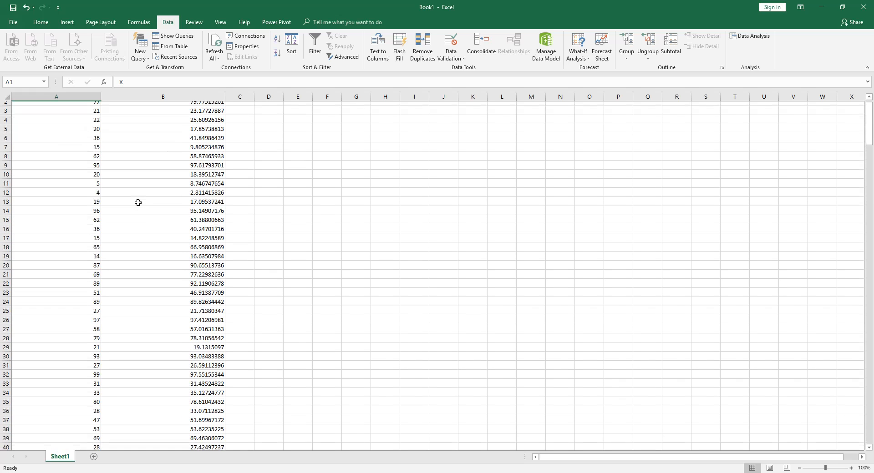
pyautogui.click(159, 108)
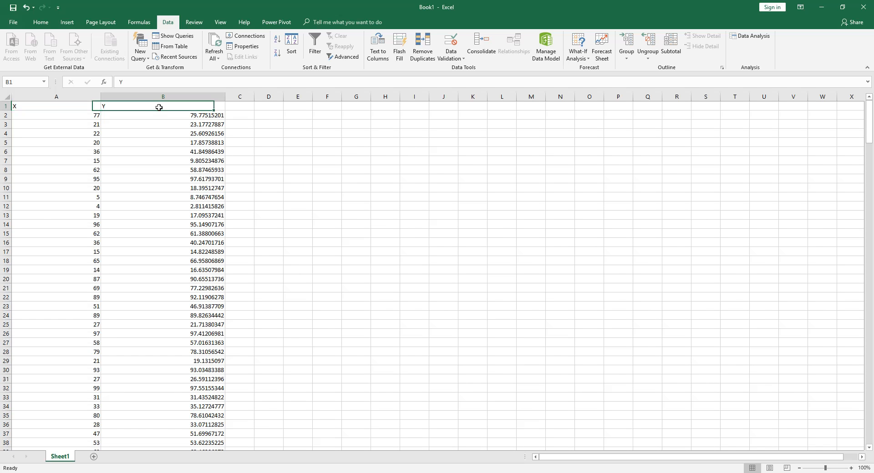
pyautogui.click(66, 108)
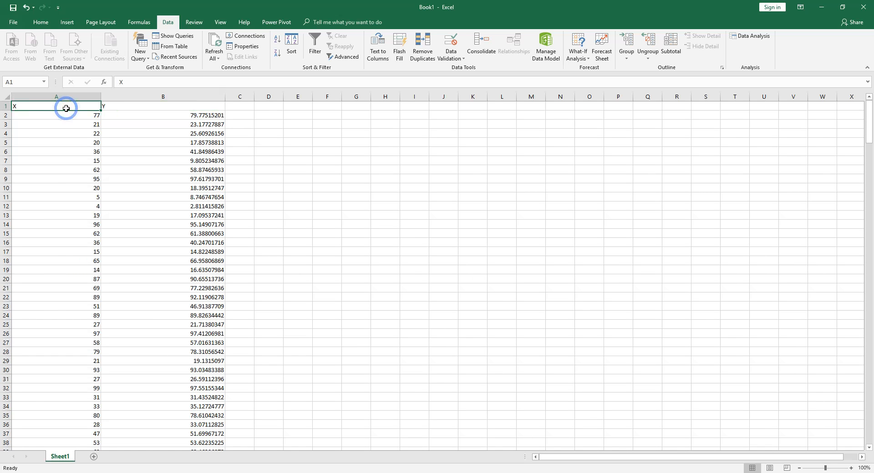
pyautogui.click(149, 107)
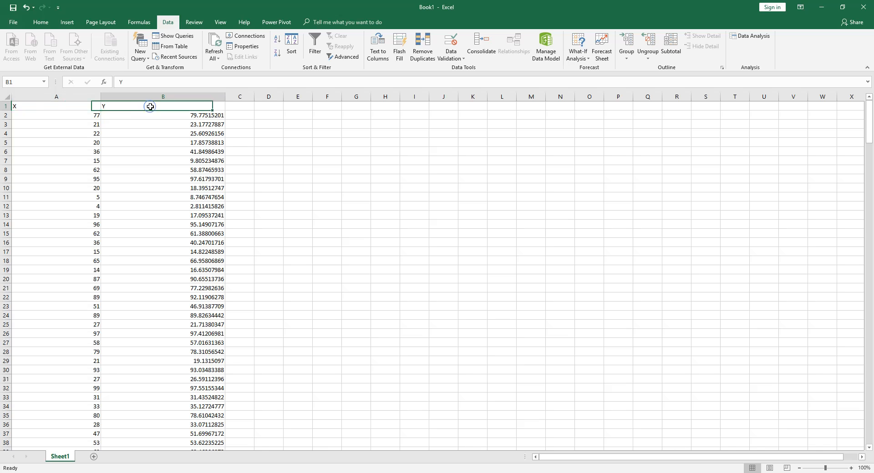
pyautogui.press('Delete')
pyautogui.click(73, 107)
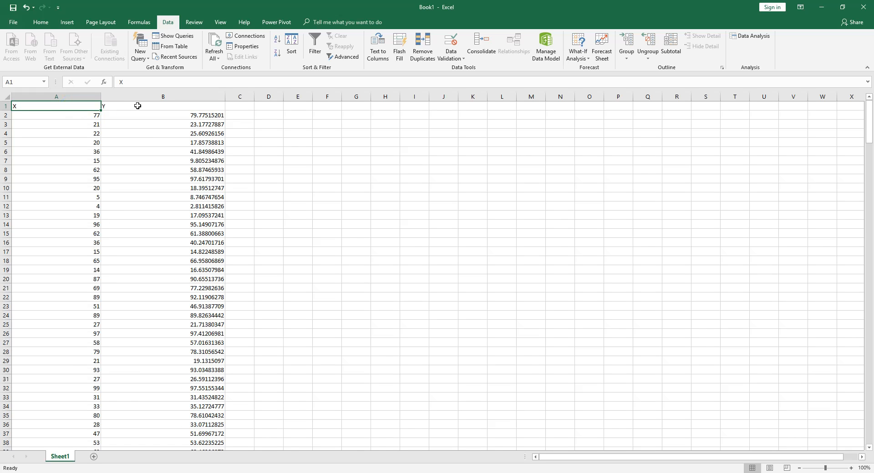
pyautogui.click(138, 105)
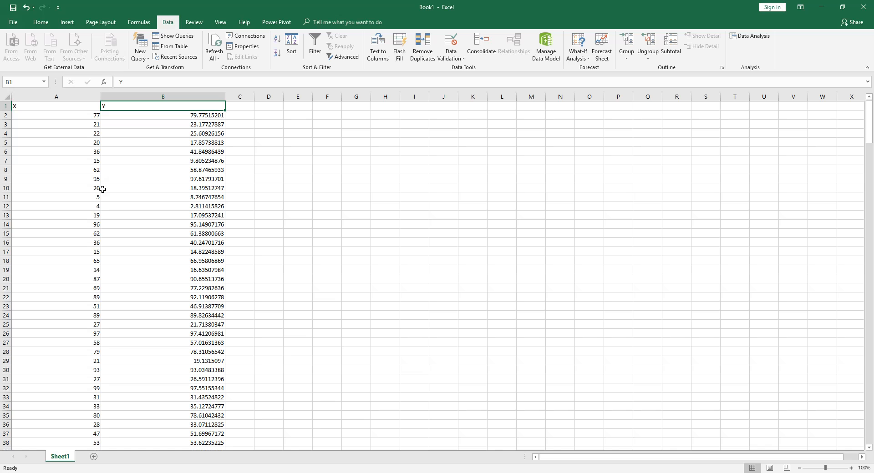
# Step: Rename the header in A1 to X(Independent) and the header in B1 to Y(Dependent)
pyautogui.doubleClick(63, 106)
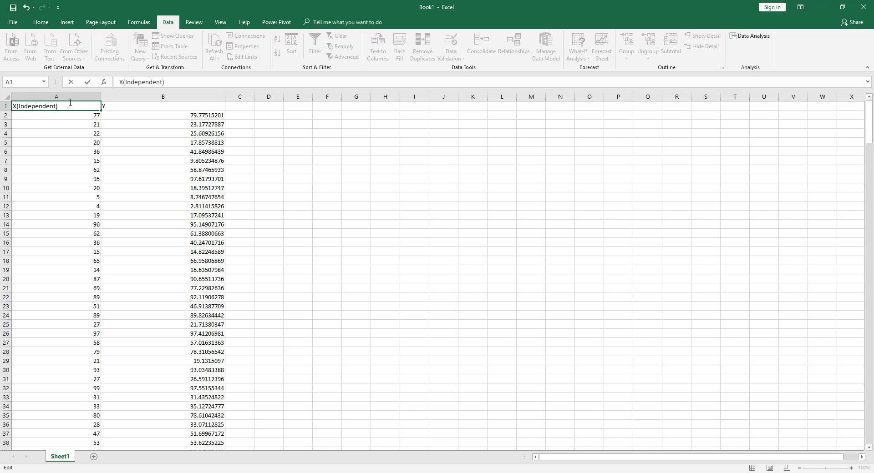
pyautogui.click(154, 105)
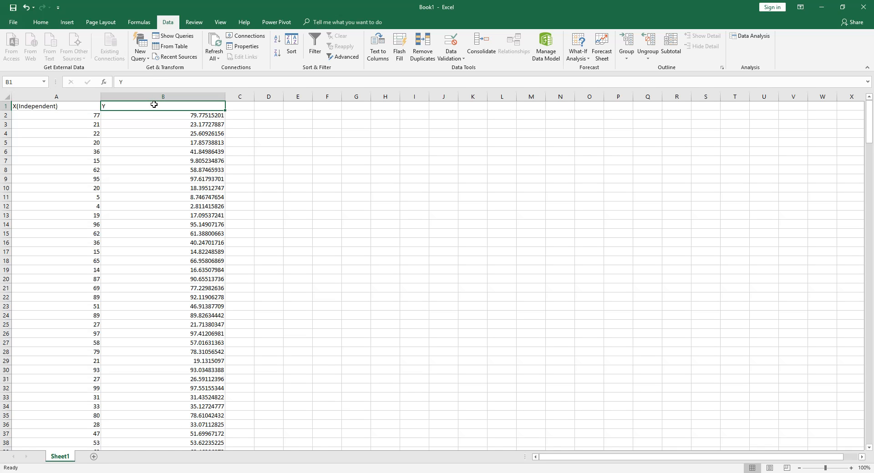
pyautogui.doubleClick(154, 105)
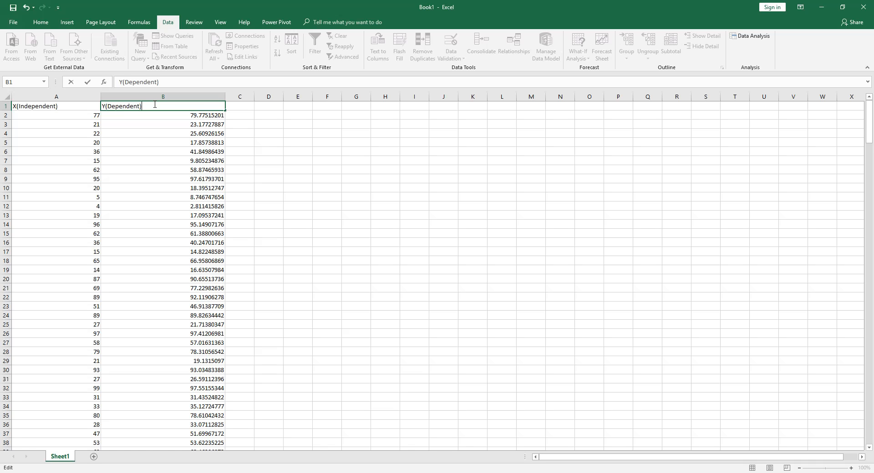
pyautogui.click(18, 107)
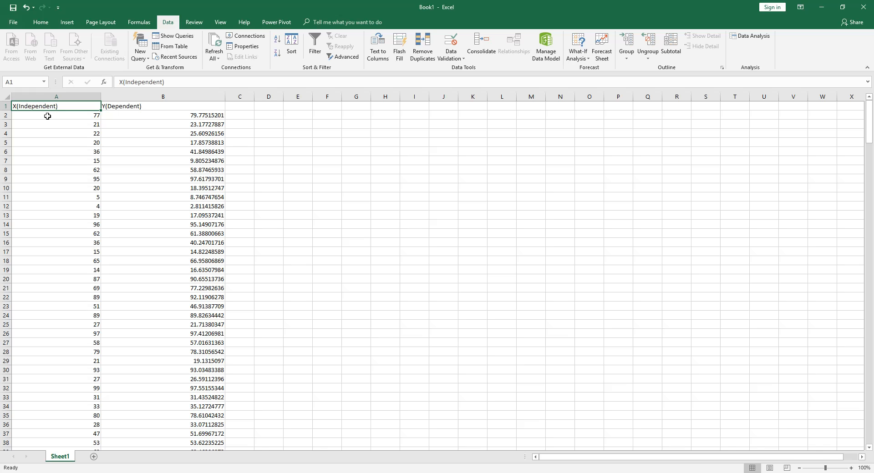
pyautogui.click(70, 115)
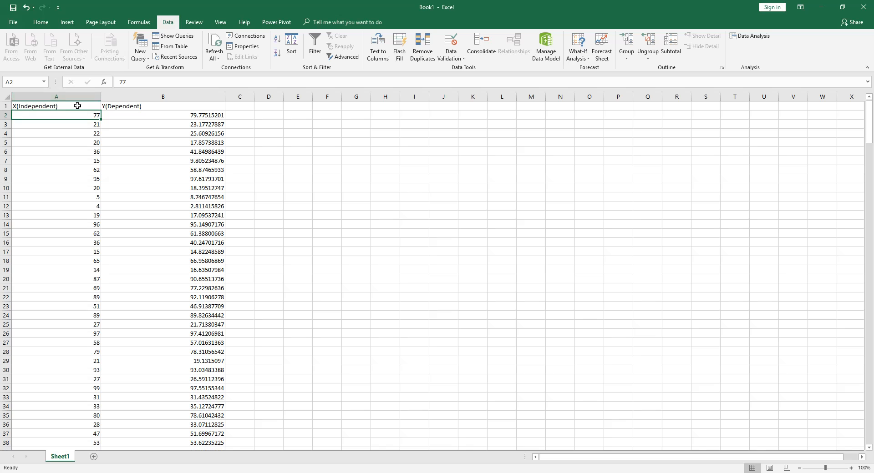
# Step: Compare the paired X(Independent) and Y(Dependent) values in the first data rows, from row 2 to row 7
pyautogui.click(156, 116)
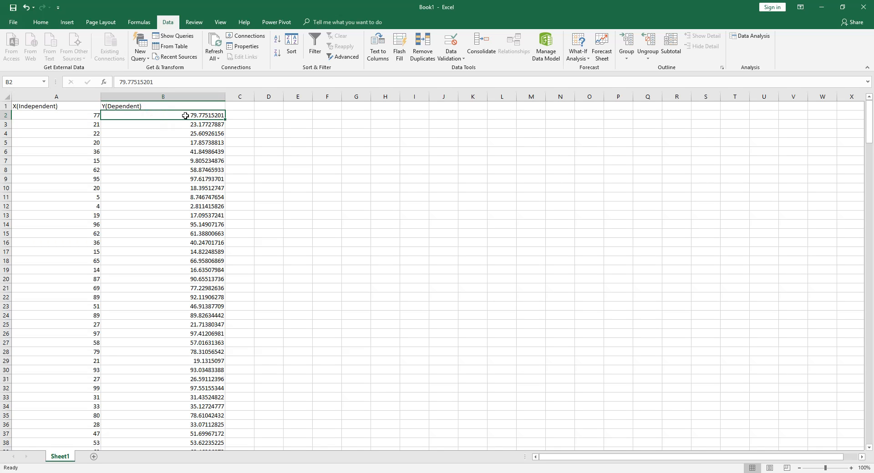
pyautogui.click(37, 120)
pyautogui.click(48, 134)
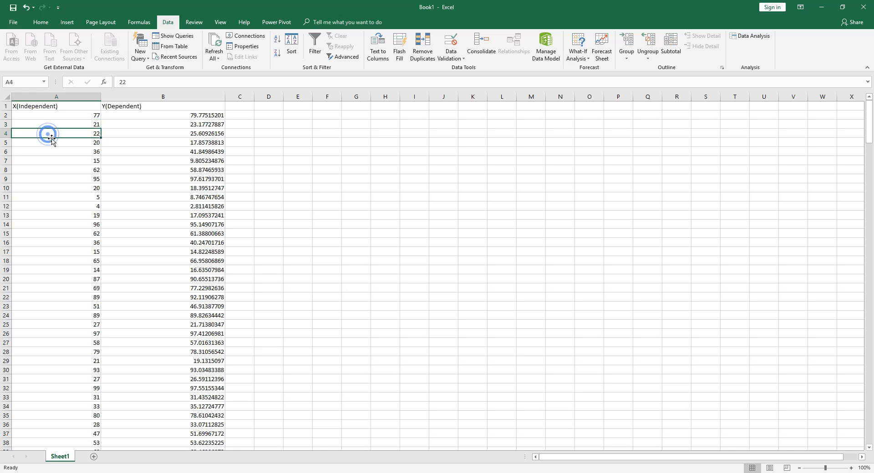
pyautogui.click(166, 125)
pyautogui.click(164, 133)
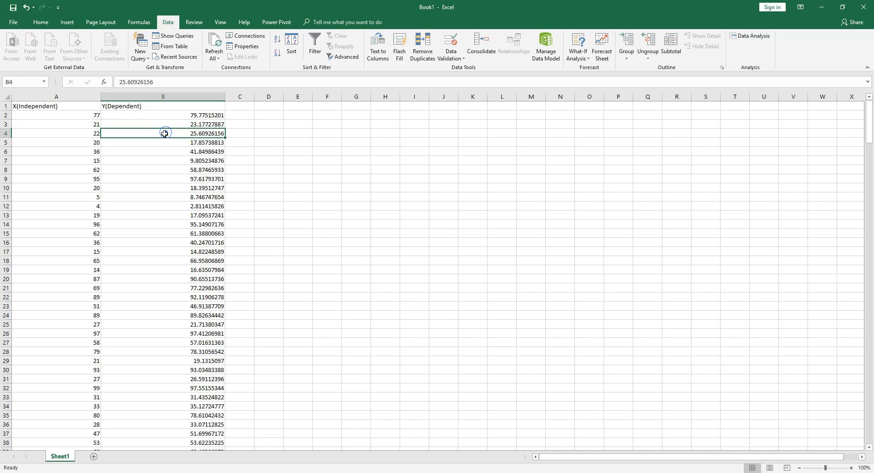
pyautogui.click(164, 142)
pyautogui.click(72, 151)
pyautogui.click(77, 161)
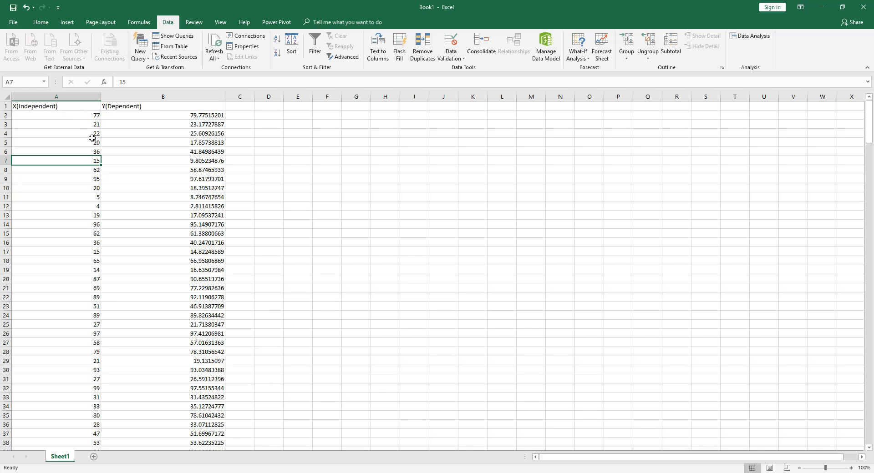
pyautogui.click(63, 143)
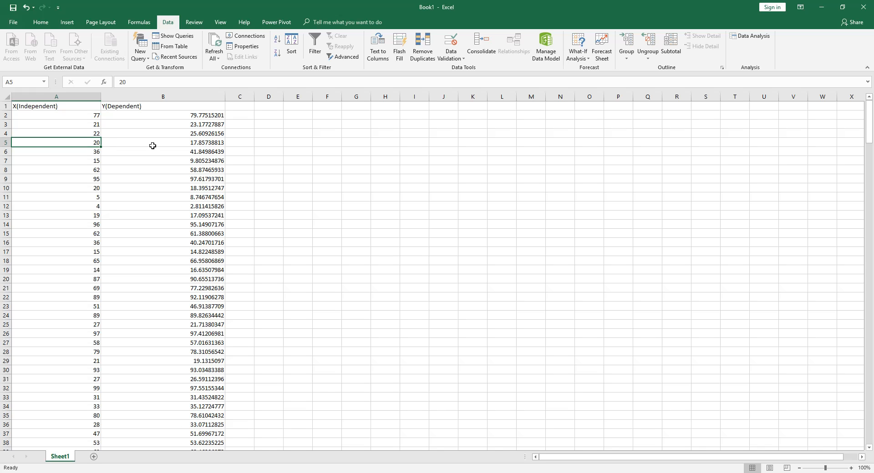
pyautogui.click(170, 144)
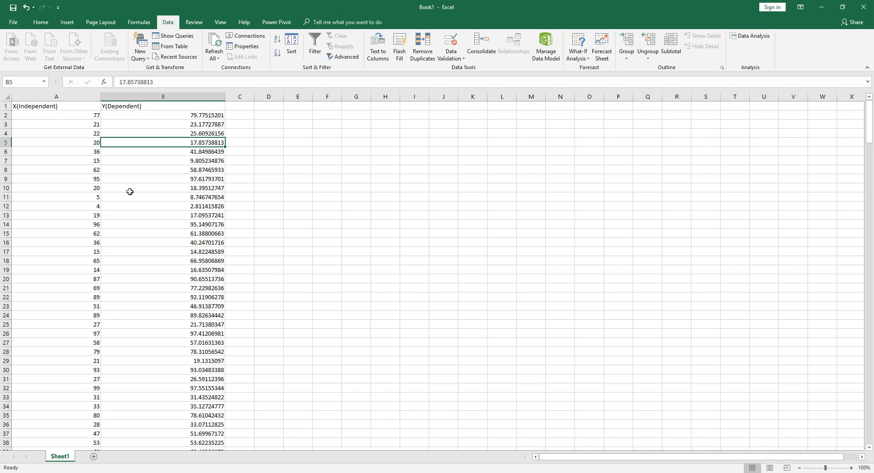
pyautogui.click(92, 162)
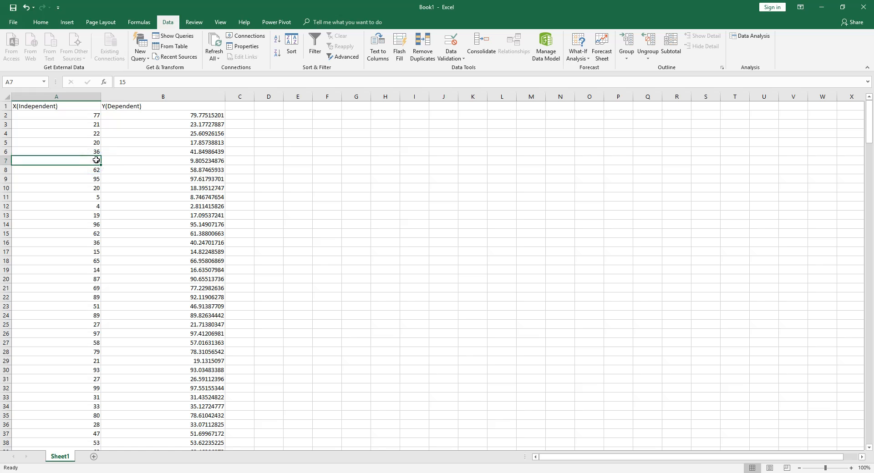
pyautogui.click(137, 162)
pyautogui.click(71, 162)
pyautogui.click(143, 164)
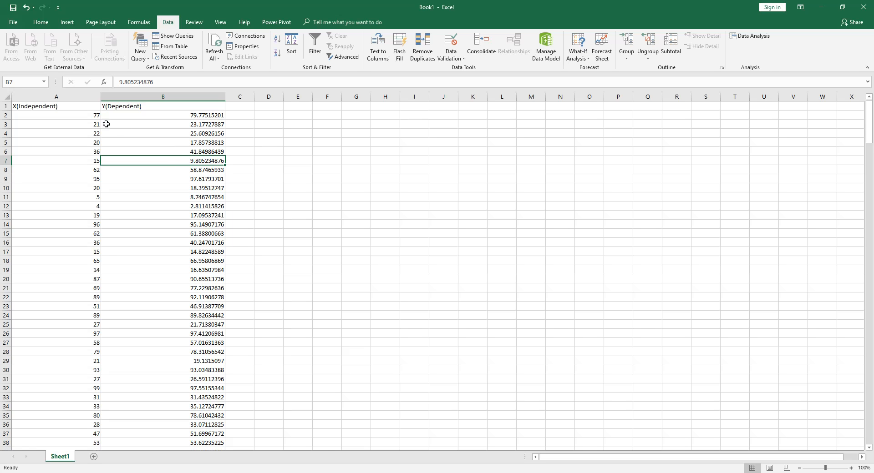
pyautogui.click(68, 115)
pyautogui.click(119, 115)
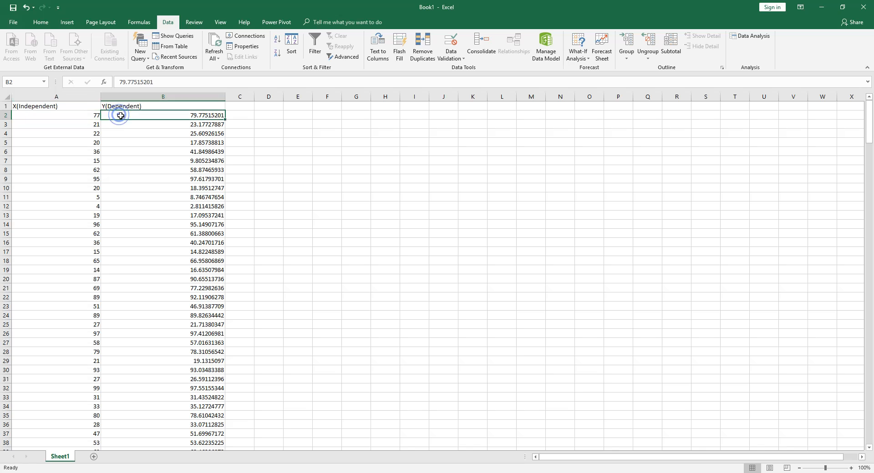
# Step: Insert a scatter chart of the X(Independent) and Y(Dependent) data and enlarge it beside the columns
pyautogui.click(67, 23)
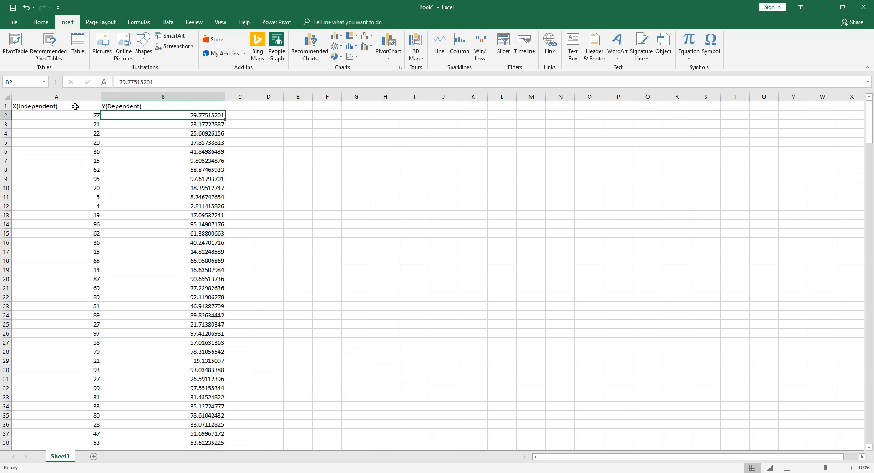
pyautogui.click(355, 57)
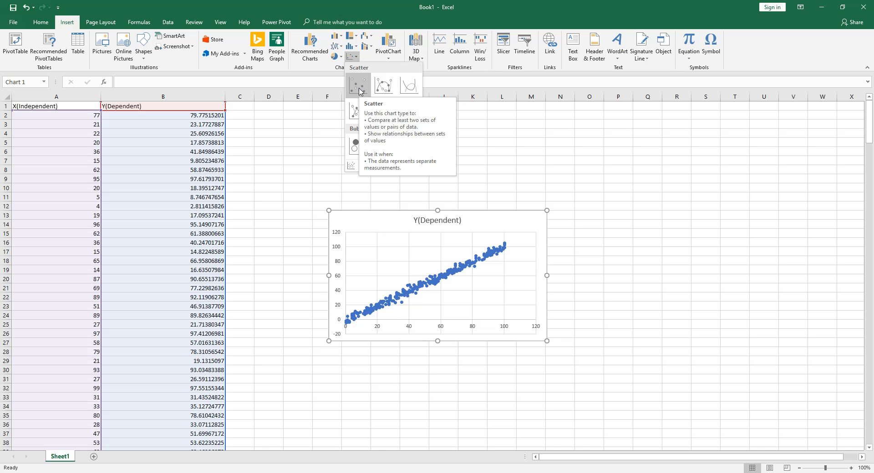
pyautogui.click(359, 90)
pyautogui.moveTo(547, 341); pyautogui.dragTo(710, 386)
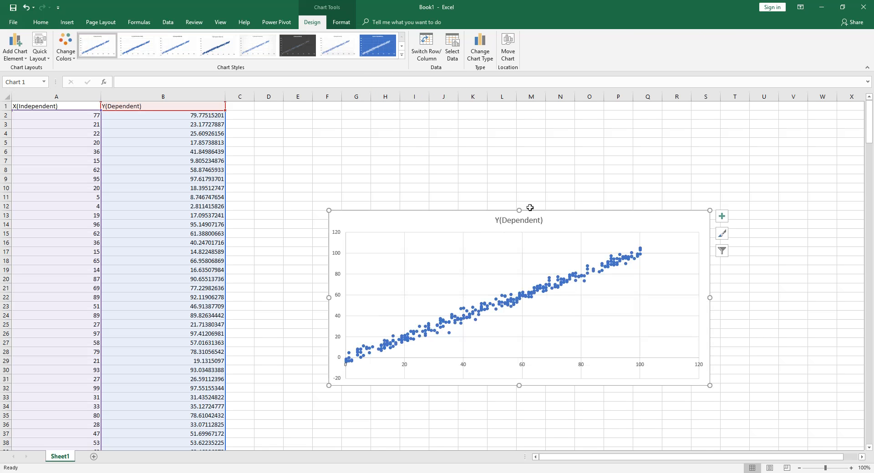
pyautogui.moveTo(519, 210); pyautogui.dragTo(515, 139)
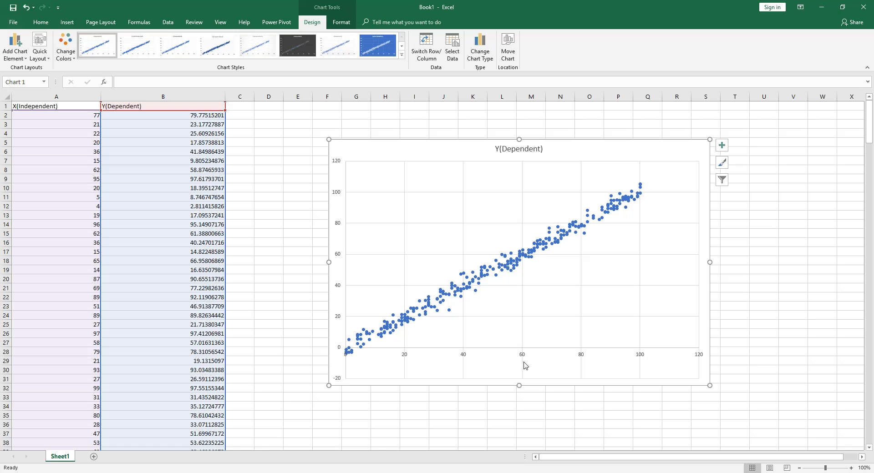
# Step: Examine how the scatter chart plots Y(Dependent) against X(Independent), checking the two column headers
pyautogui.click(64, 105)
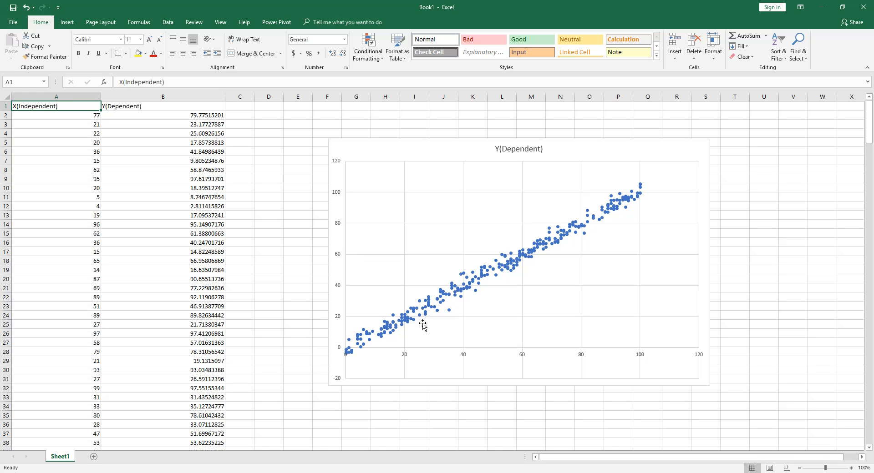
pyautogui.click(148, 106)
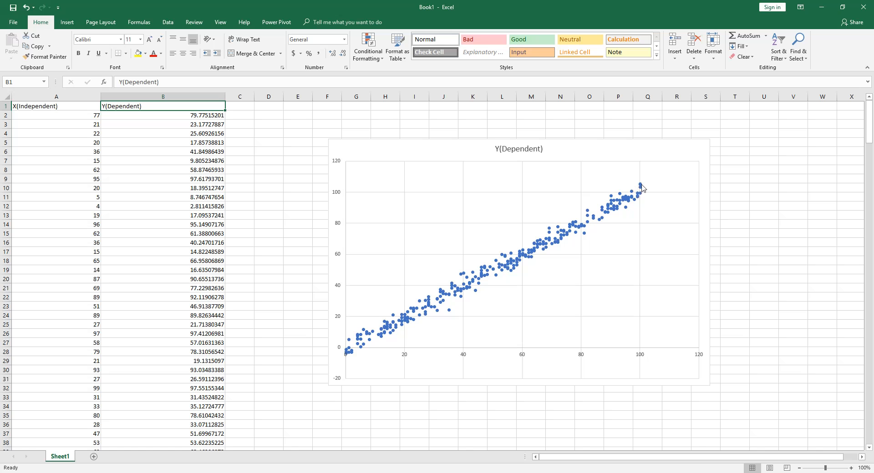
pyautogui.click(449, 153)
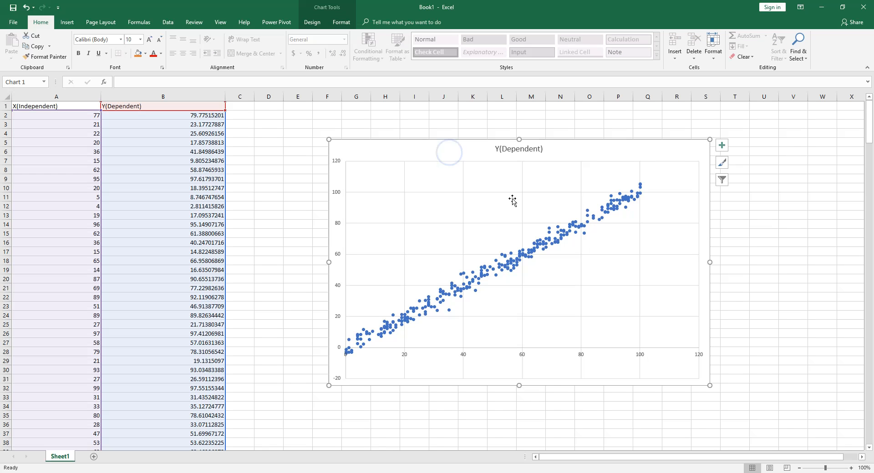
pyautogui.moveTo(526, 152)
pyautogui.mouseDown()
pyautogui.moveTo(688, 124)
pyautogui.moveTo(516, 154)
pyautogui.mouseUp()
pyautogui.click(575, 160)
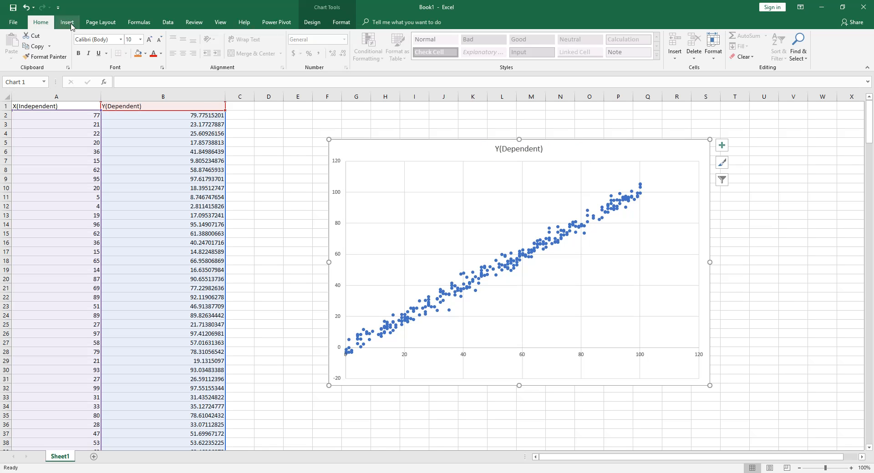
# Step: Shrink the scatter chart and move it to the first rows of the sheet, spanning about K1 to O7
pyautogui.click(67, 22)
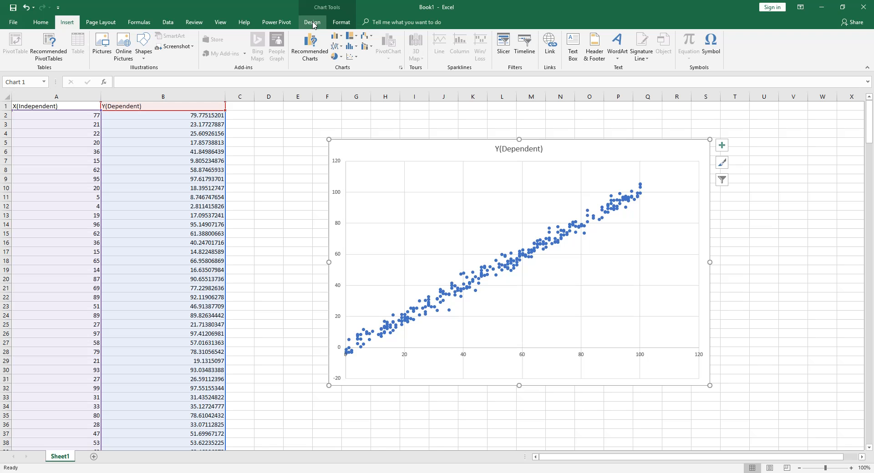
pyautogui.click(168, 22)
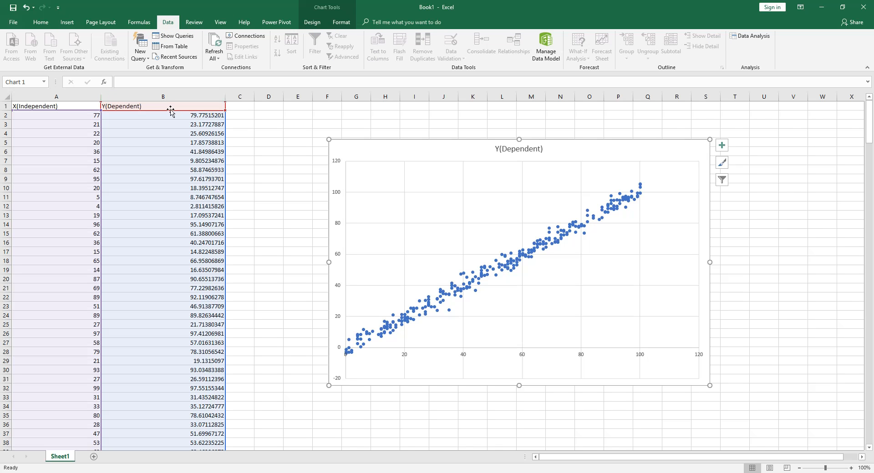
pyautogui.moveTo(329, 139); pyautogui.dragTo(589, 330)
pyautogui.moveTo(657, 354); pyautogui.dragTo(527, 130)
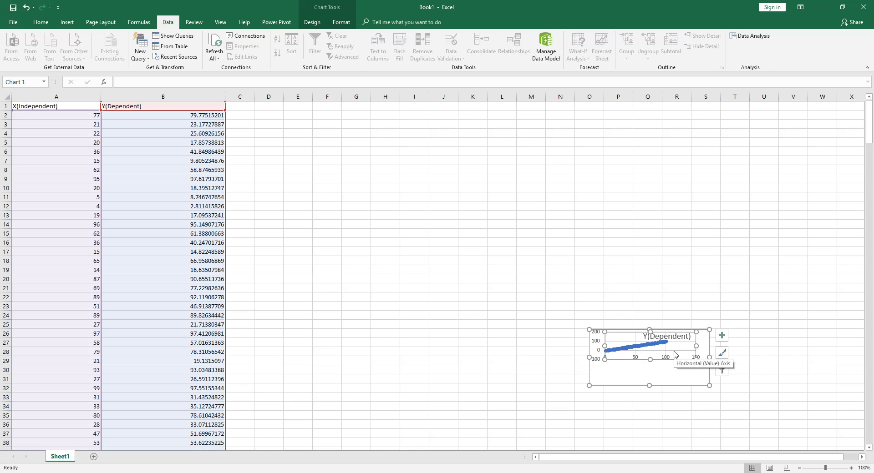
pyautogui.hotkey('ctrl', 'z')
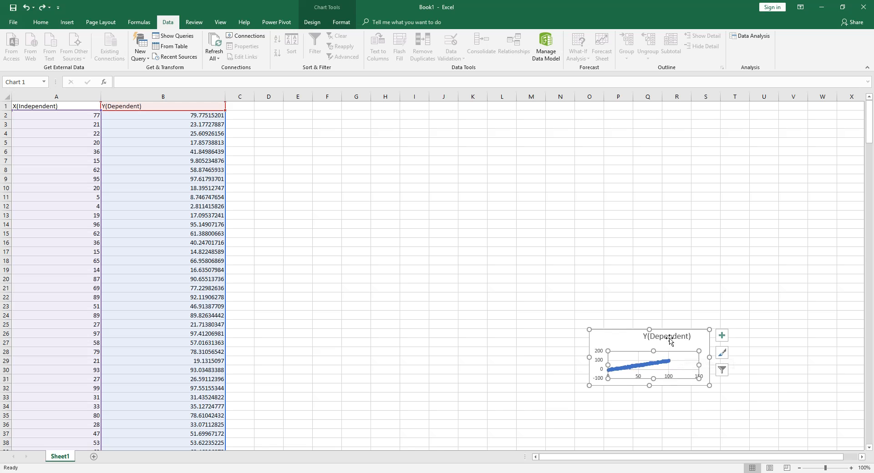
pyautogui.moveTo(624, 337); pyautogui.dragTo(504, 111)
pyautogui.click(504, 214)
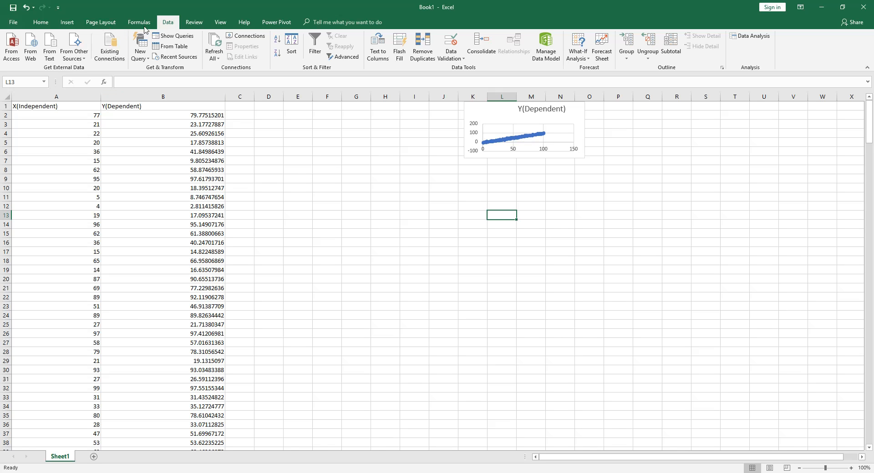
# Step: Open the Regression tool from the Data Analysis tools
pyautogui.click(759, 39)
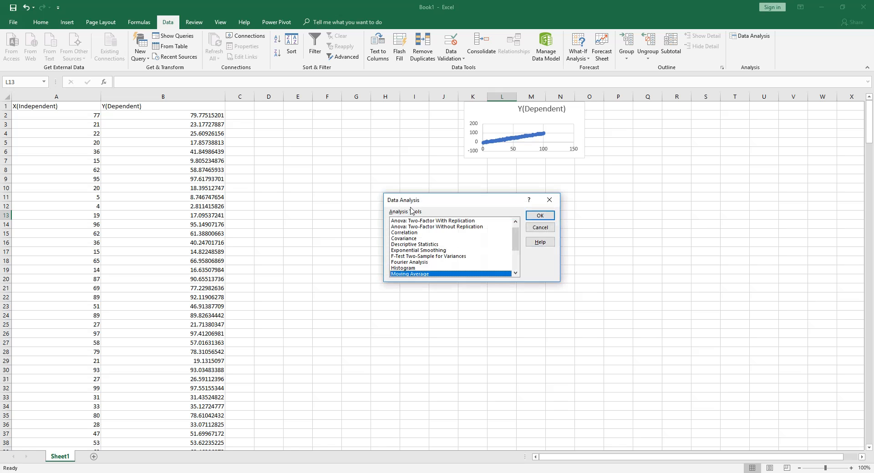
pyautogui.moveTo(448, 203); pyautogui.dragTo(349, 118)
pyautogui.scroll(-3, 329, 175)
pyautogui.scroll(3, 327, 176)
pyautogui.scroll(-1, 327, 175)
pyautogui.click(327, 176)
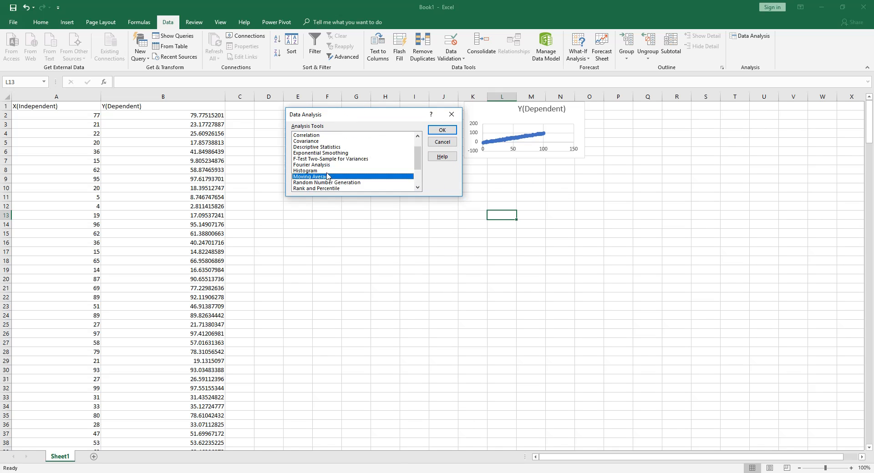
pyautogui.scroll(-1, 328, 177)
pyautogui.click(312, 177)
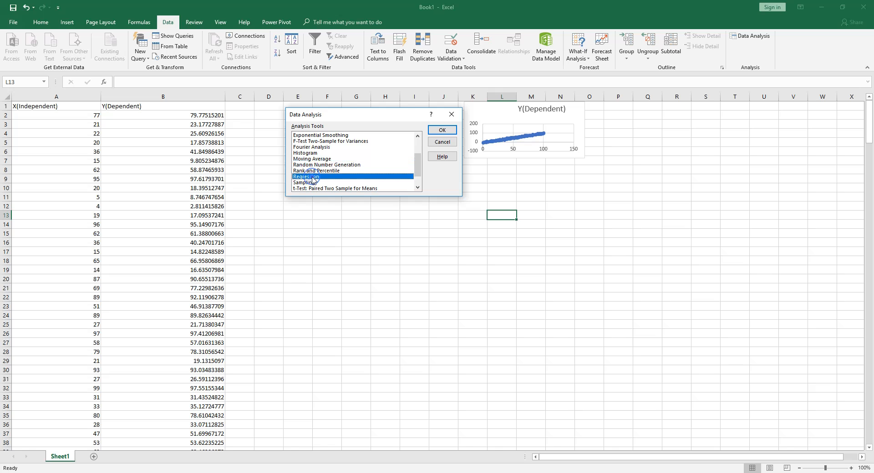
pyautogui.click(442, 132)
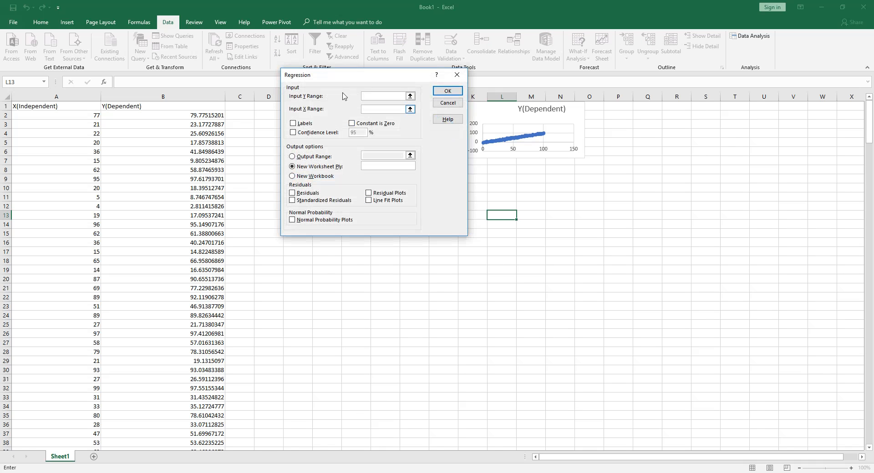
# Step: Set the regression's Input Y Range to the Y(Dependent) column including its header, $B$1:$B$301
pyautogui.moveTo(346, 75); pyautogui.dragTo(348, 185)
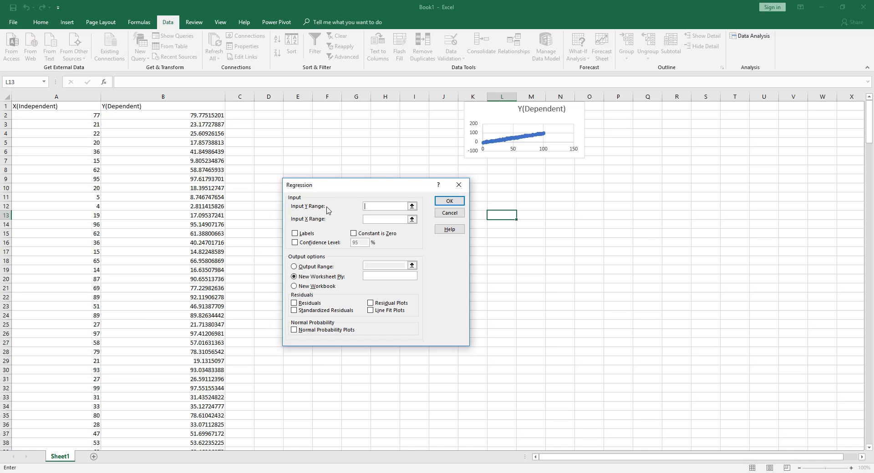
pyautogui.click(412, 207)
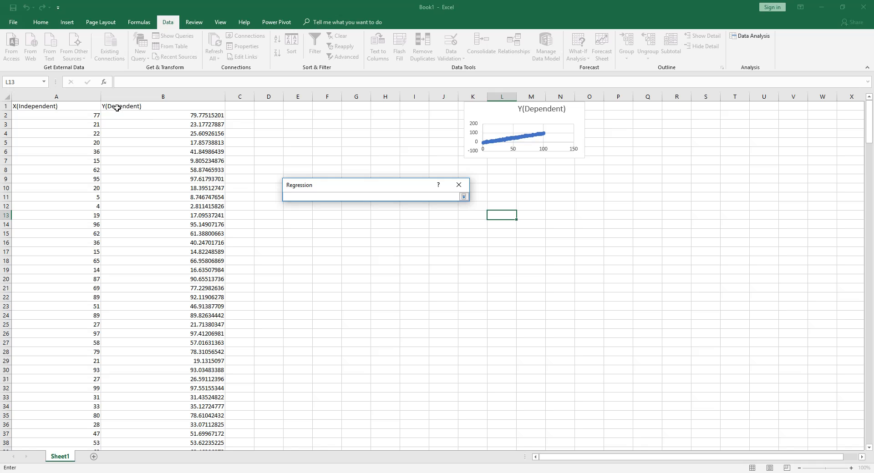
pyautogui.moveTo(107, 106); pyautogui.dragTo(151, 423)
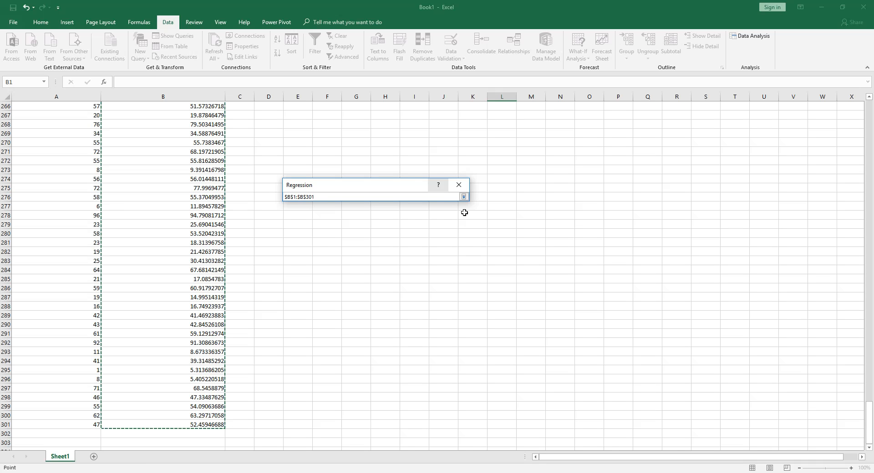
pyautogui.click(464, 196)
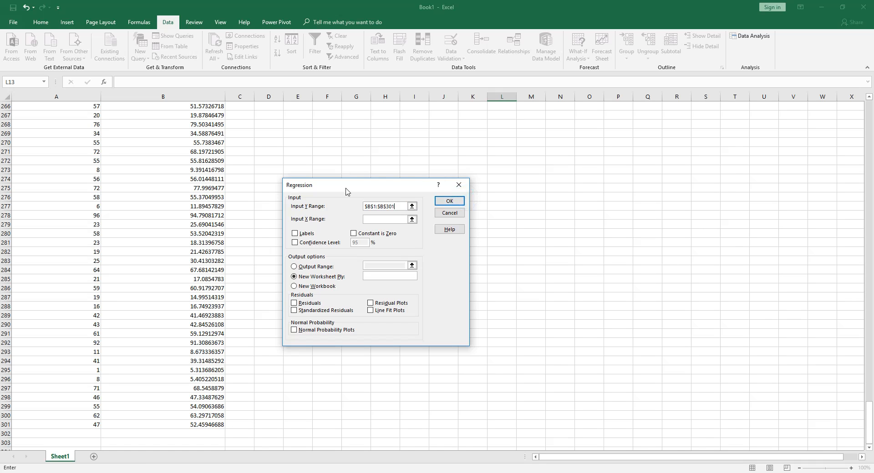
pyautogui.moveTo(346, 186); pyautogui.dragTo(478, 166)
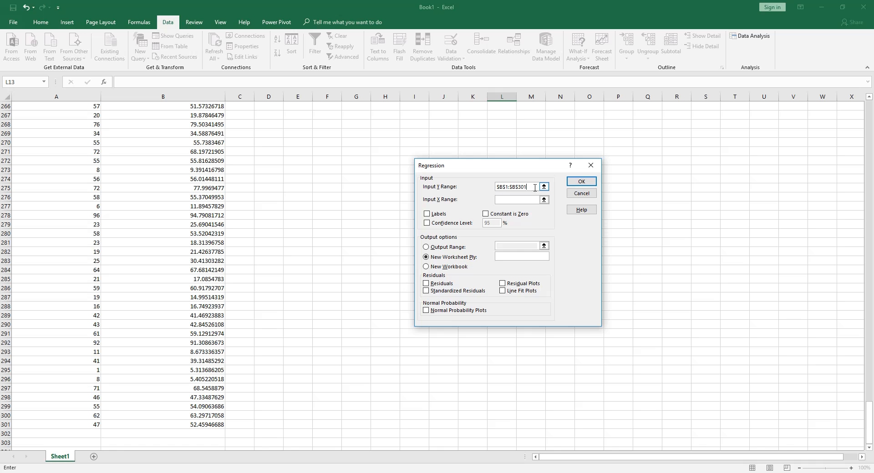
pyautogui.moveTo(530, 186); pyautogui.dragTo(496, 187)
# Step: Set the regression's Input X Range to the X(Independent) column including its header, $A$1:$A$301
pyautogui.click(502, 199)
pyautogui.scroll(20, 340, 245)
pyautogui.scroll(20, 340, 245)
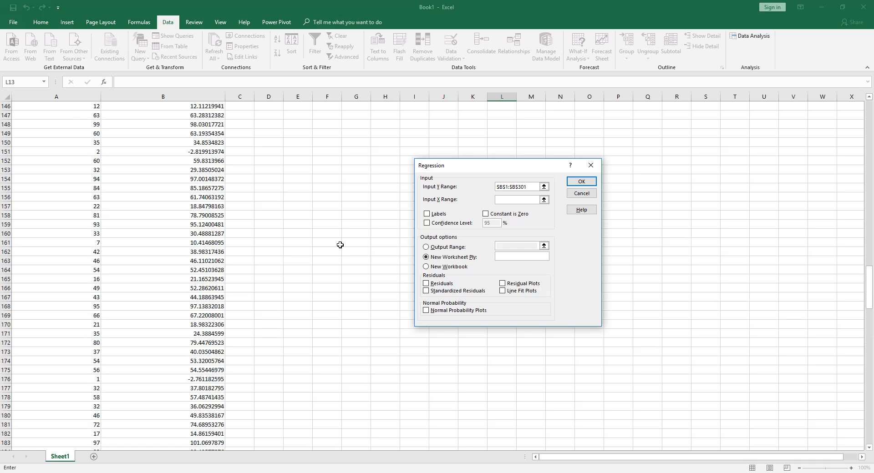
pyautogui.scroll(16, 340, 242)
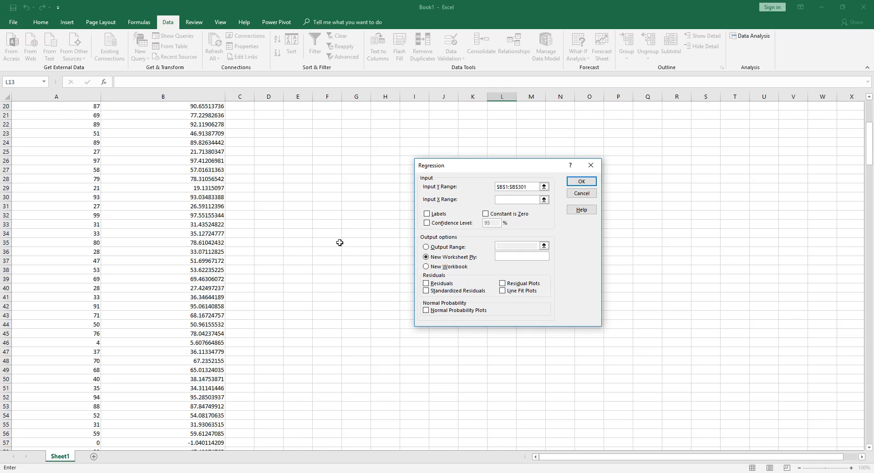
pyautogui.moveTo(15, 105); pyautogui.dragTo(38, 334)
pyautogui.moveTo(519, 169); pyautogui.dragTo(508, 161)
pyautogui.scroll(8, 240, 177)
pyautogui.scroll(20, 240, 177)
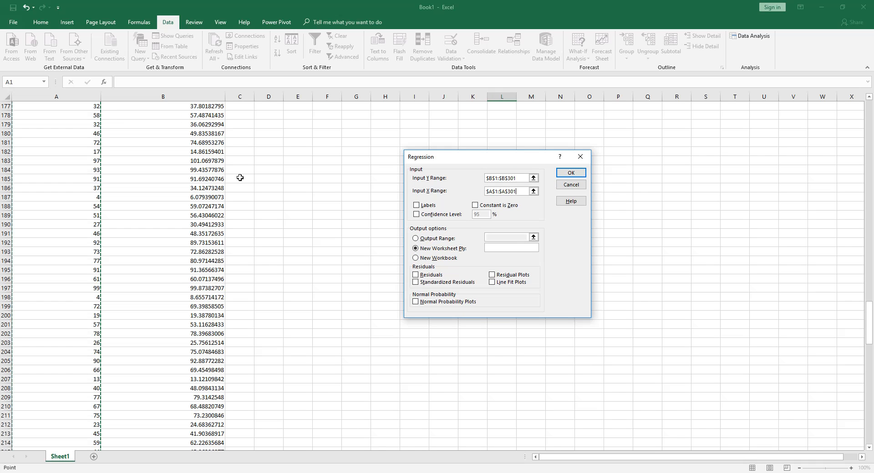
pyautogui.scroll(20, 240, 178)
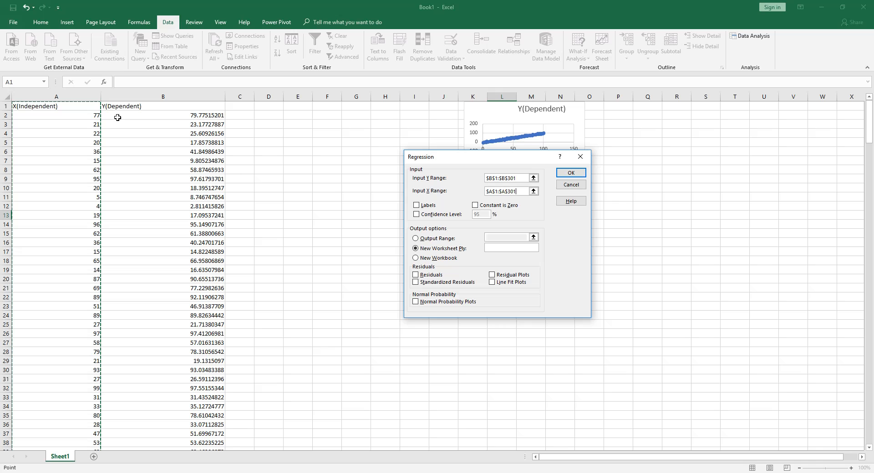
pyautogui.click(152, 108)
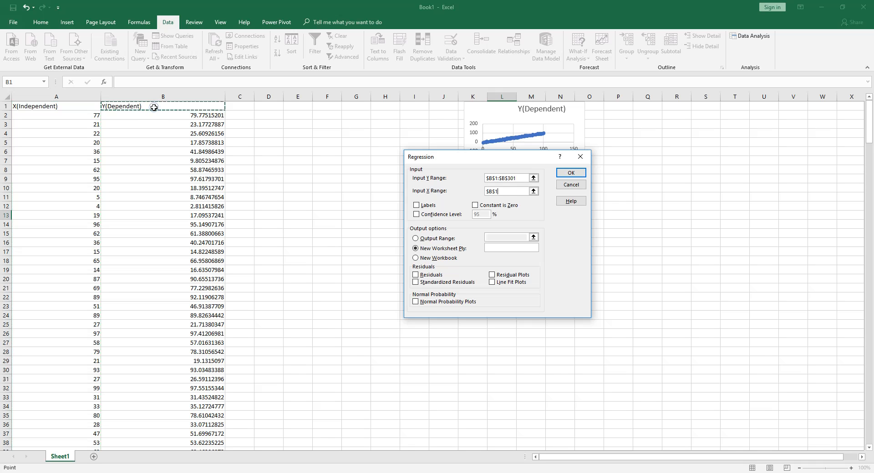
pyautogui.click(81, 109)
pyautogui.click(168, 105)
pyautogui.click(273, 107)
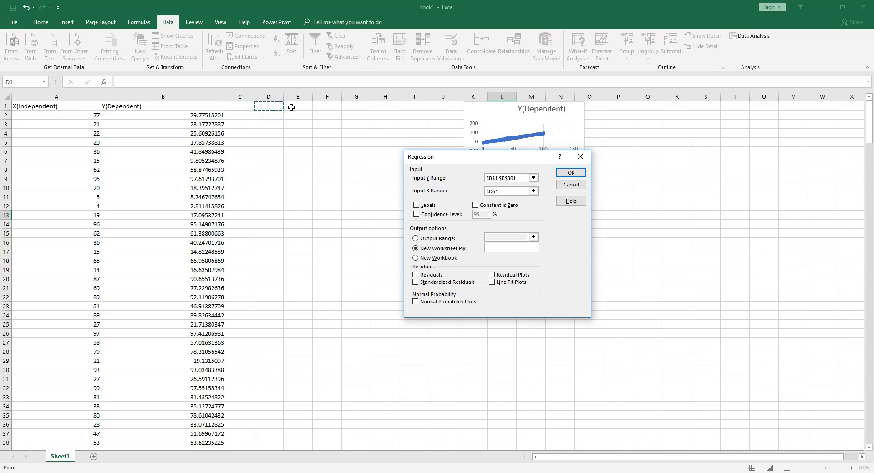
pyautogui.click(294, 107)
pyautogui.click(272, 108)
pyautogui.click(295, 106)
pyautogui.click(326, 105)
pyautogui.click(352, 106)
pyautogui.click(187, 107)
pyautogui.click(79, 107)
pyautogui.click(188, 108)
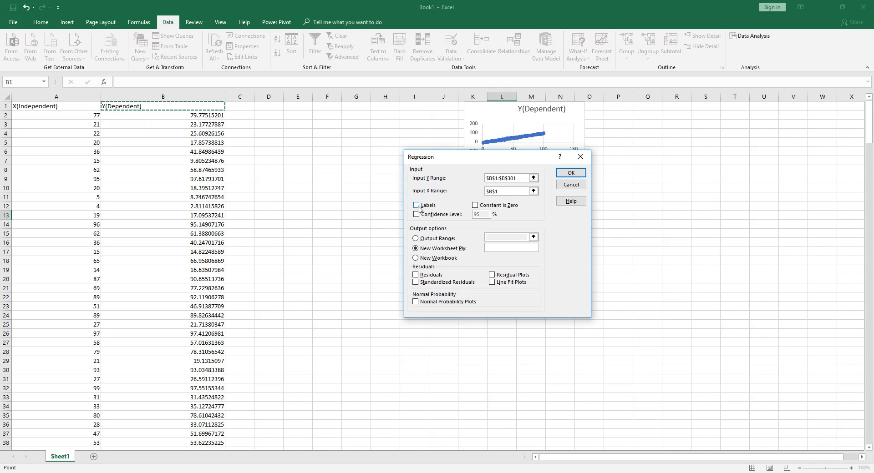
# Step: Mark the regression ranges as including labels and set the Output Range to $M$9:$X$36 on the current sheet
pyautogui.click(417, 205)
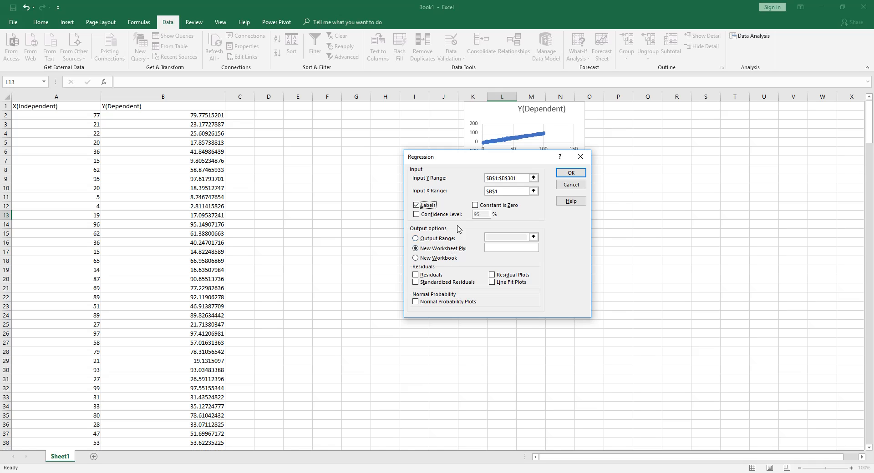
pyautogui.moveTo(507, 156); pyautogui.dragTo(331, 161)
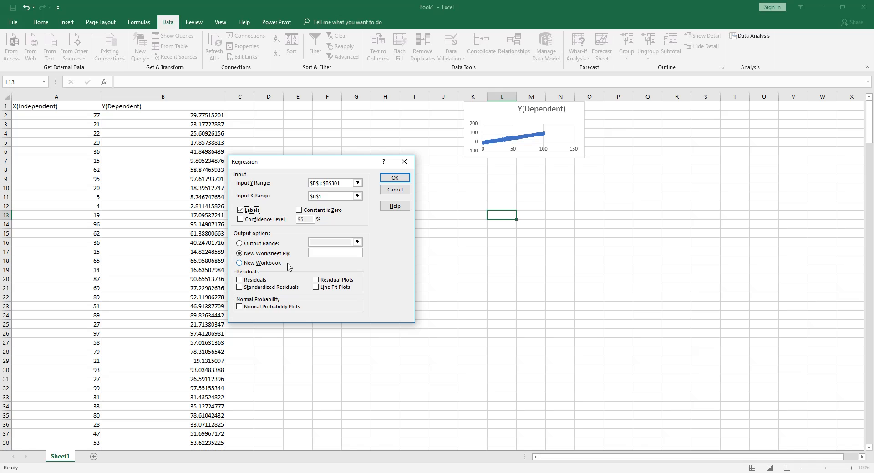
pyautogui.click(240, 244)
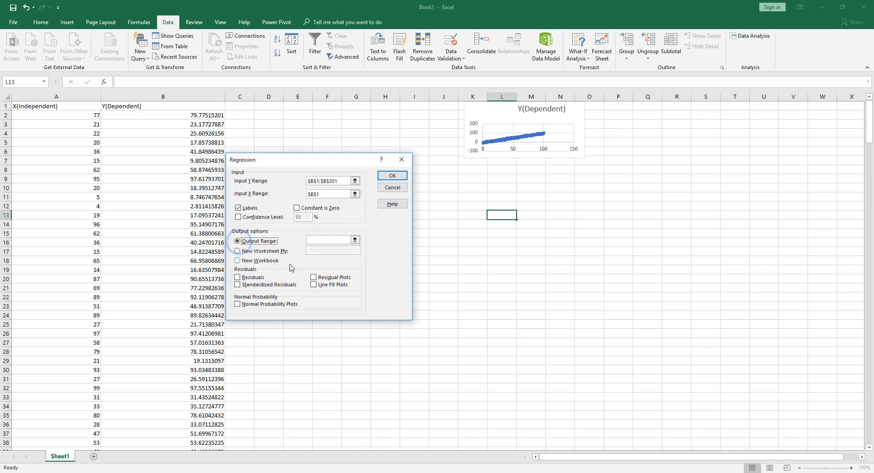
pyautogui.click(357, 242)
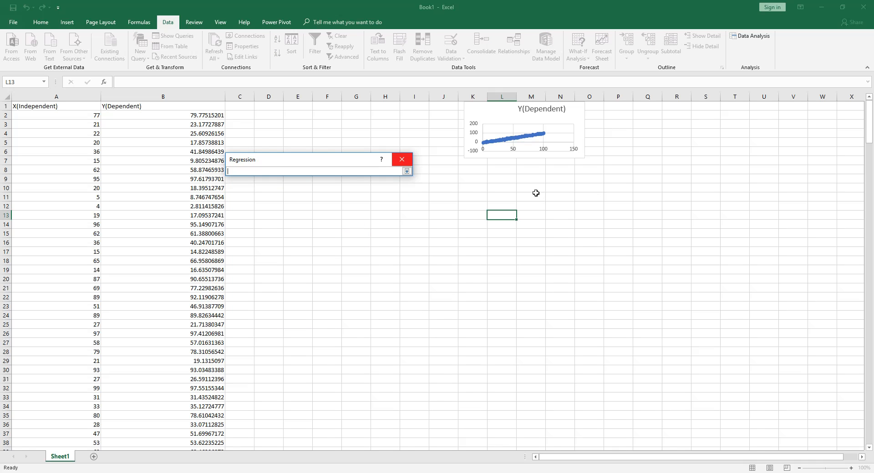
pyautogui.moveTo(518, 178); pyautogui.dragTo(849, 426)
pyautogui.click(407, 171)
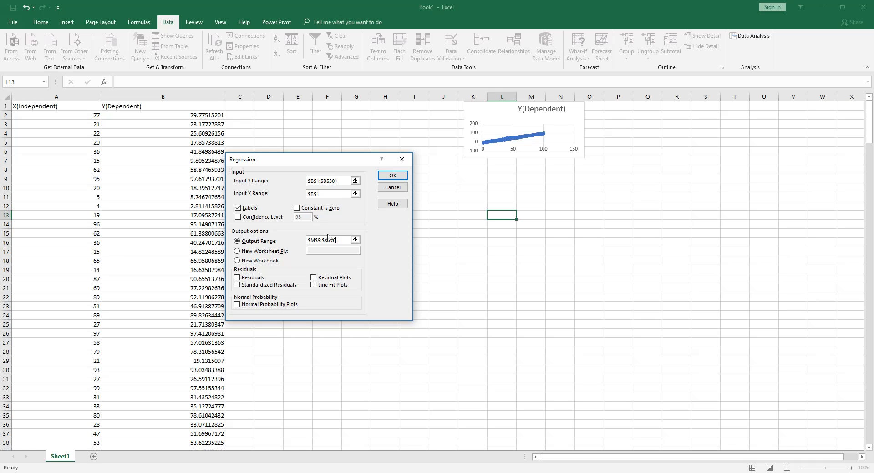
# Step: Try to run the regression with the current input and output ranges
pyautogui.moveTo(332, 164); pyautogui.dragTo(352, 205)
pyautogui.click(412, 217)
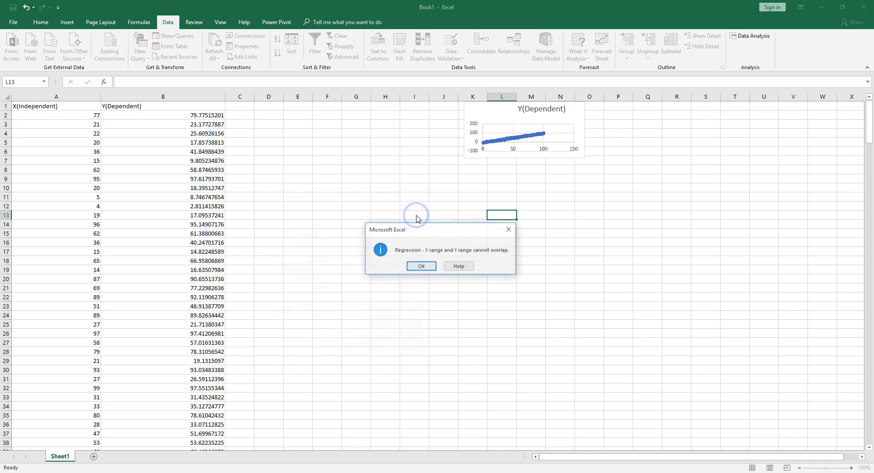
pyautogui.click(422, 267)
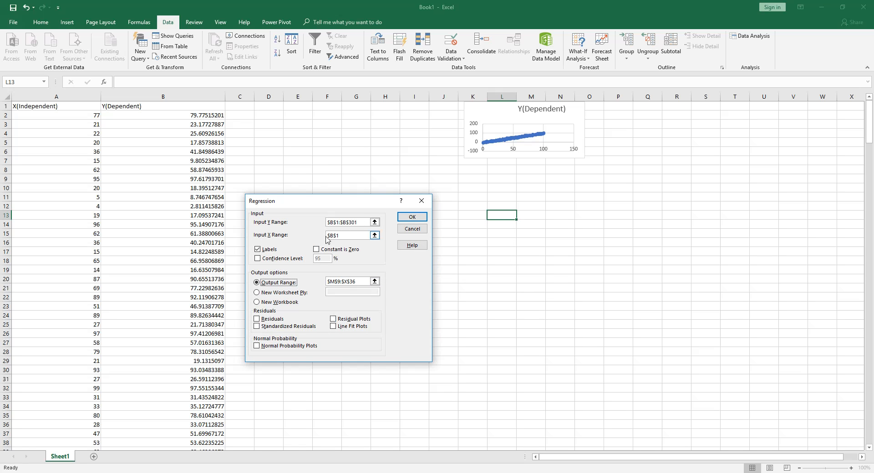
# Step: Reset the Input X Range to the X(Independent) column including its header, $A$1:$A$301, and run the regression
pyautogui.click(344, 238)
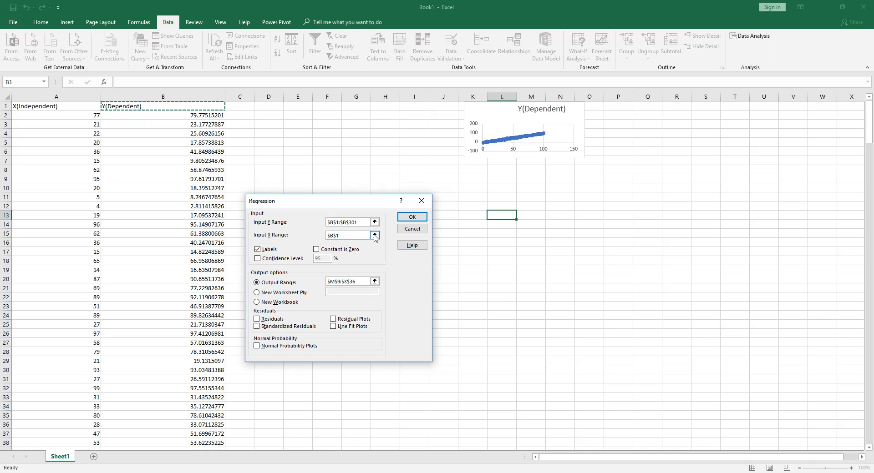
pyautogui.click(375, 236)
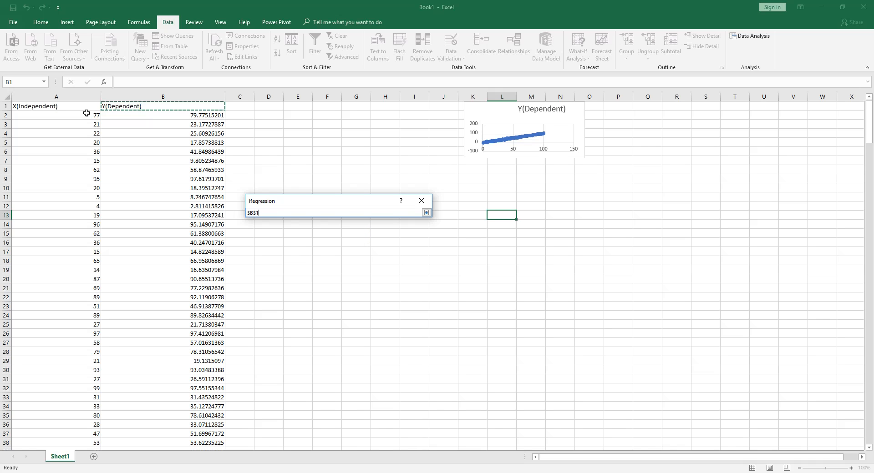
pyautogui.moveTo(71, 108); pyautogui.dragTo(39, 370)
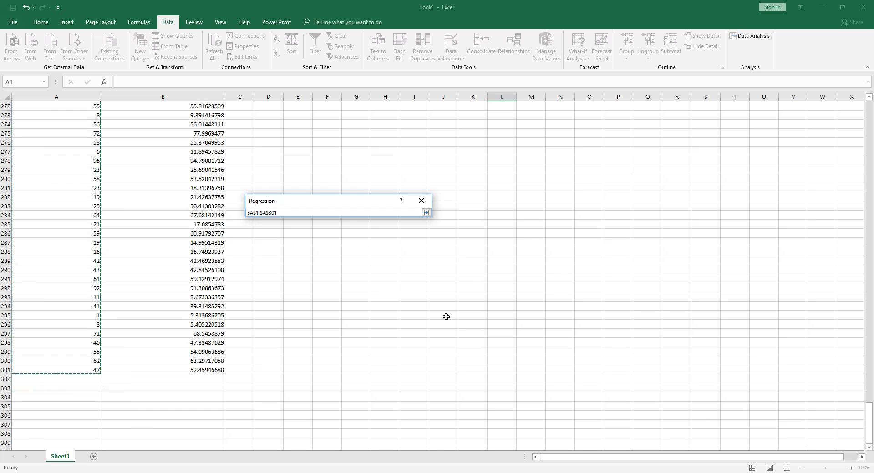
pyautogui.click(426, 213)
pyautogui.click(411, 217)
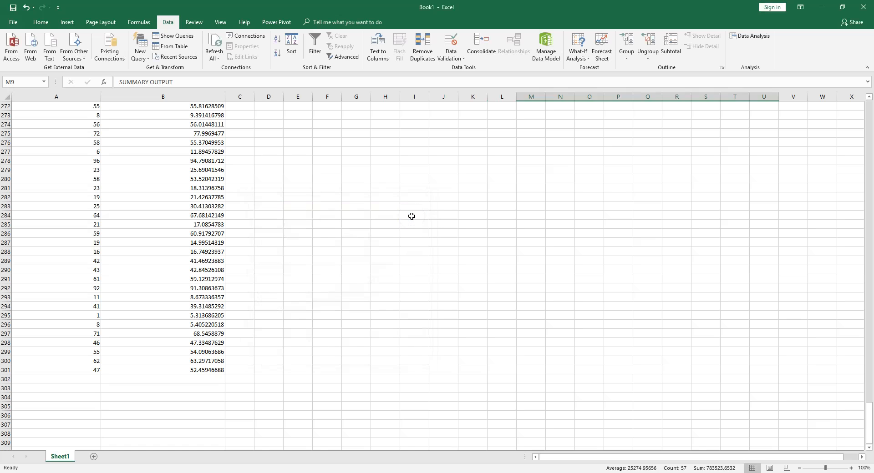
# Step: Widen columns M through Q to fit the contents of the regression's summary output
pyautogui.scroll(20, 455, 290)
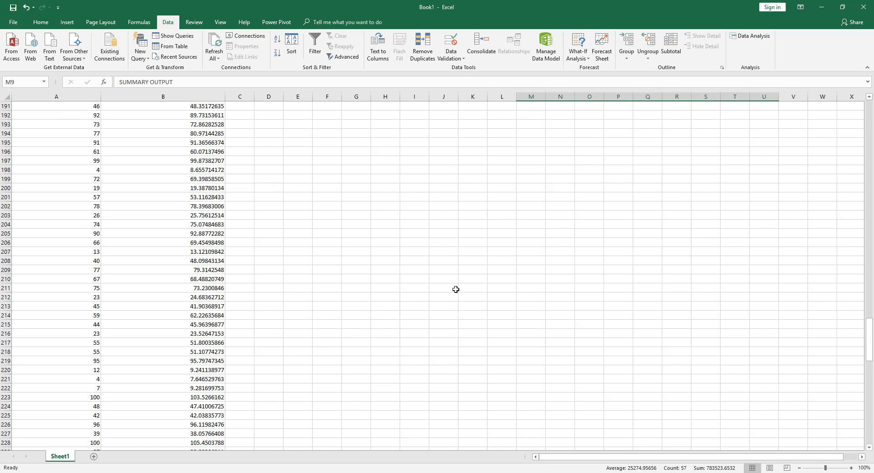
pyautogui.scroll(20, 455, 290)
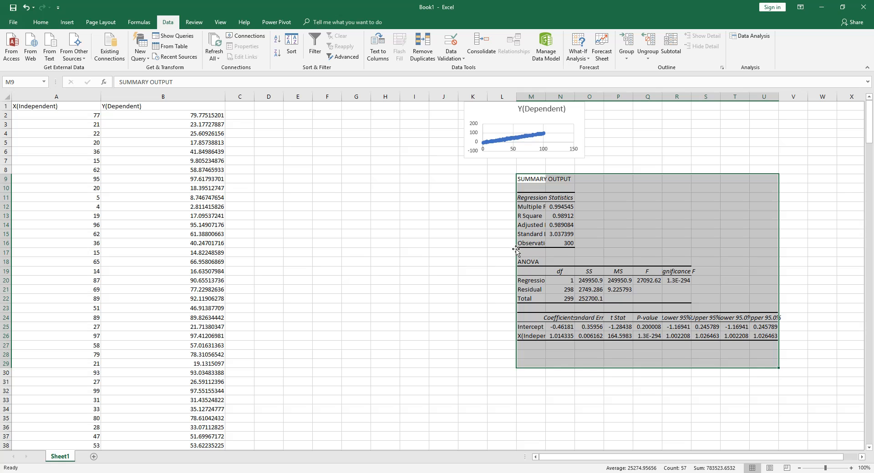
pyautogui.click(635, 224)
pyautogui.click(531, 181)
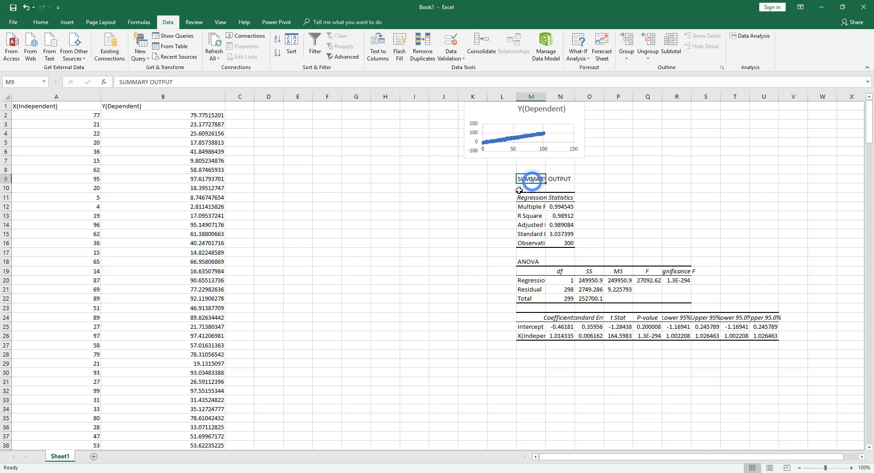
pyautogui.moveTo(519, 96); pyautogui.dragTo(554, 97)
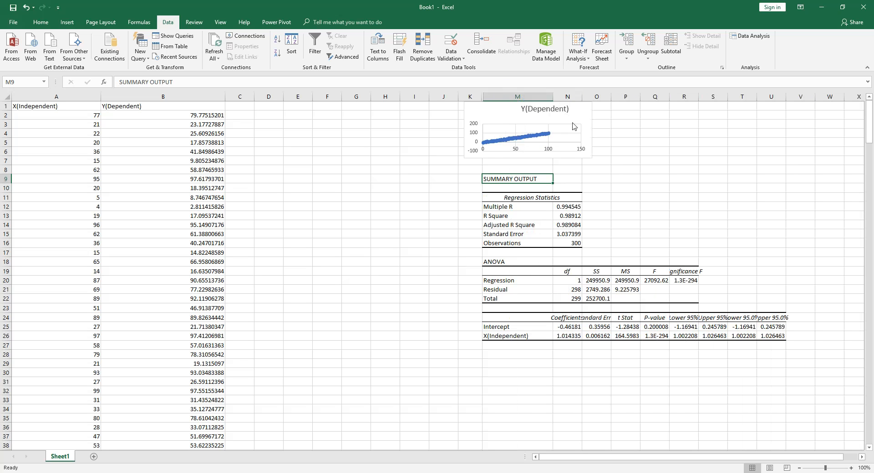
pyautogui.doubleClick(582, 97)
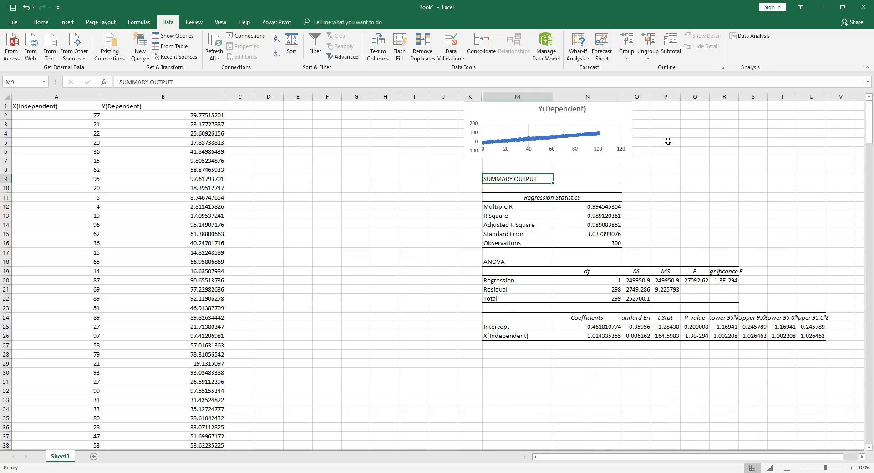
pyautogui.doubleClick(653, 96)
pyautogui.doubleClick(718, 97)
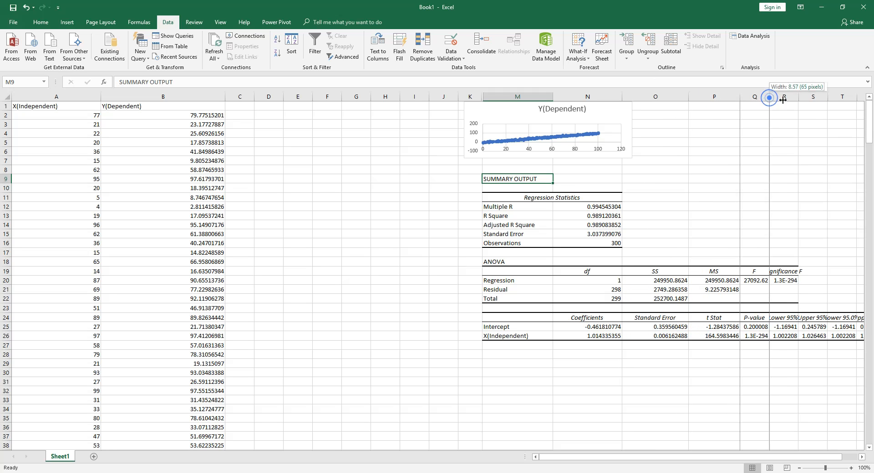
pyautogui.doubleClick(769, 97)
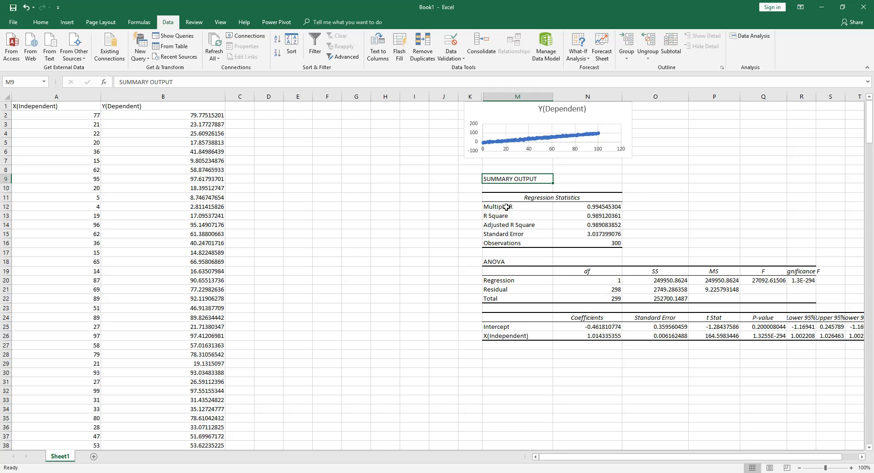
# Step: Examine the Regression Statistics entries from Multiple R to Observations and the Regression row of the ANOVA table
pyautogui.click(525, 208)
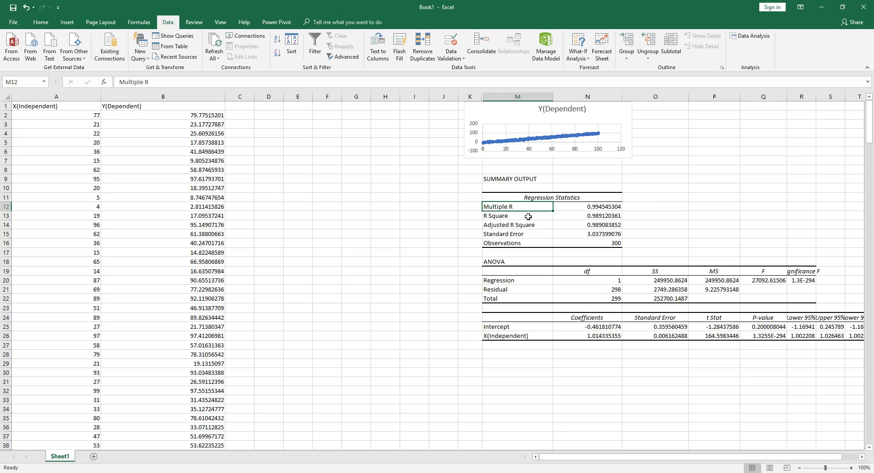
pyautogui.click(528, 217)
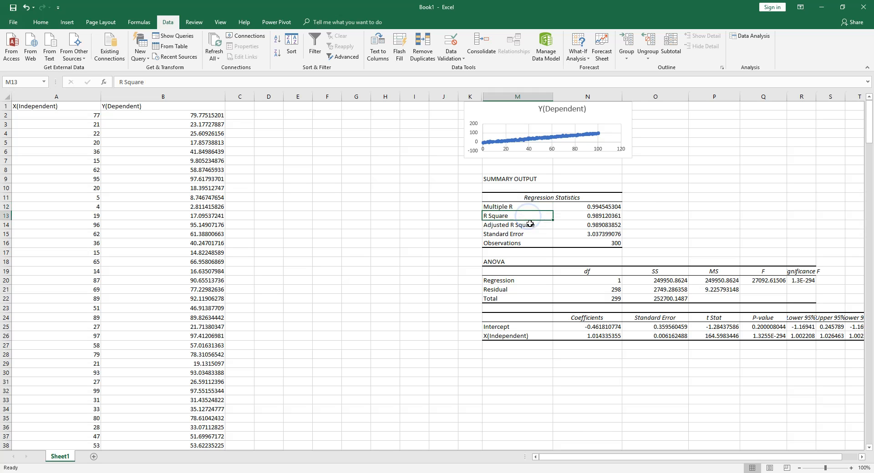
pyautogui.click(544, 227)
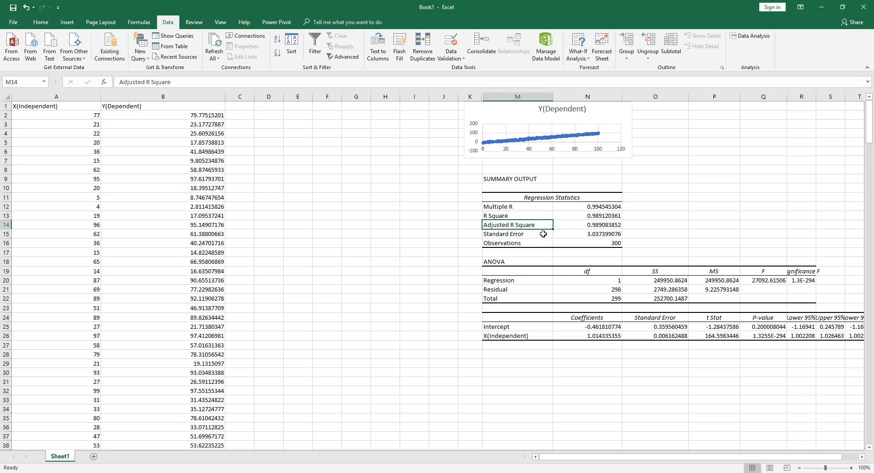
pyautogui.click(543, 234)
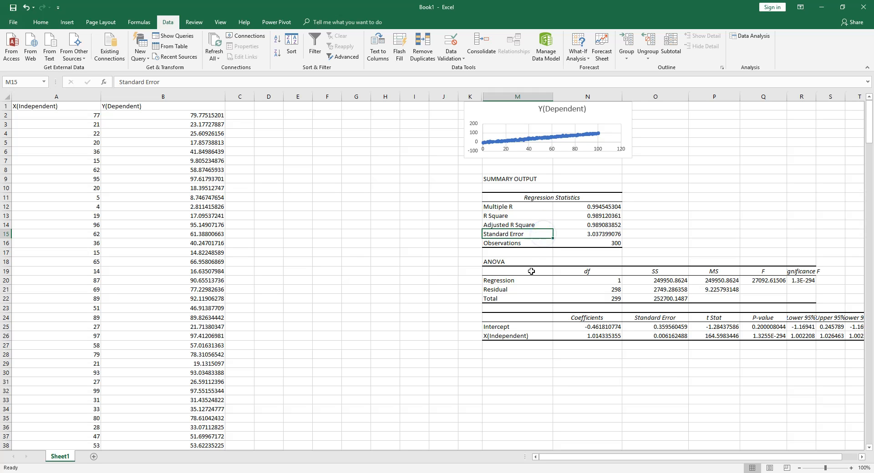
pyautogui.click(541, 246)
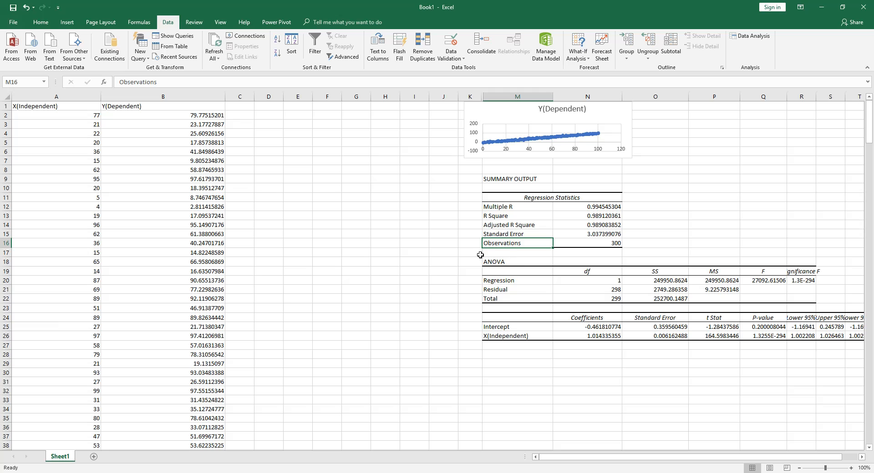
pyautogui.click(537, 281)
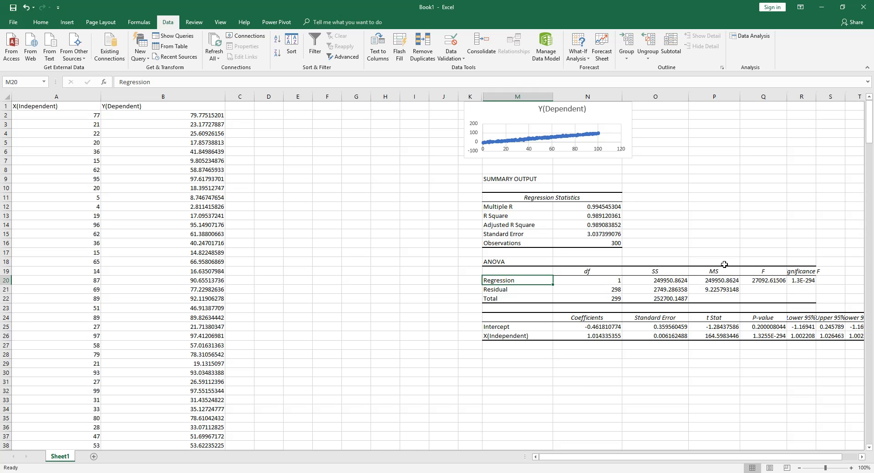
pyautogui.click(516, 318)
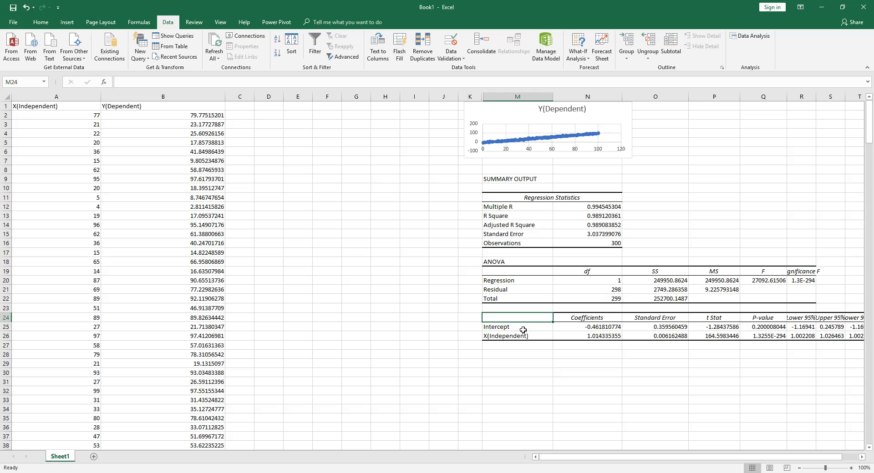
# Step: Examine the coefficients table, focusing on the Intercept and X(Independent) coefficients
pyautogui.moveTo(462, 308); pyautogui.dragTo(865, 348)
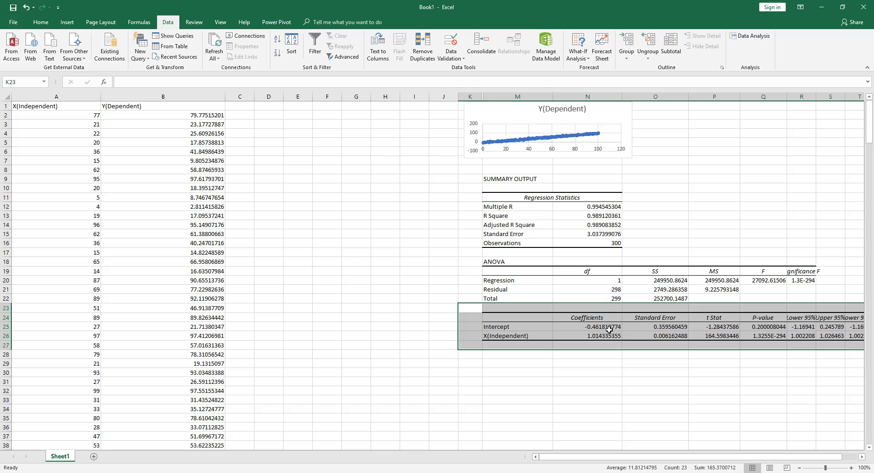
pyautogui.click(536, 338)
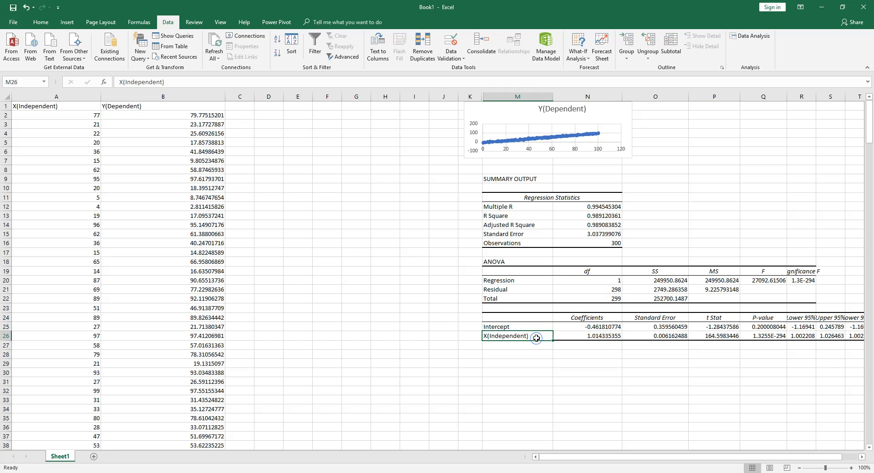
pyautogui.click(577, 337)
pyautogui.moveTo(484, 335); pyautogui.dragTo(606, 339)
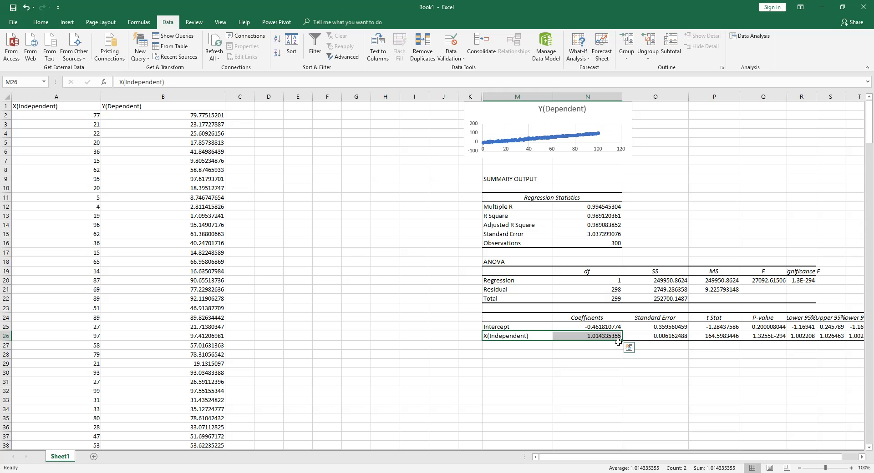
pyautogui.click(540, 327)
pyautogui.click(575, 328)
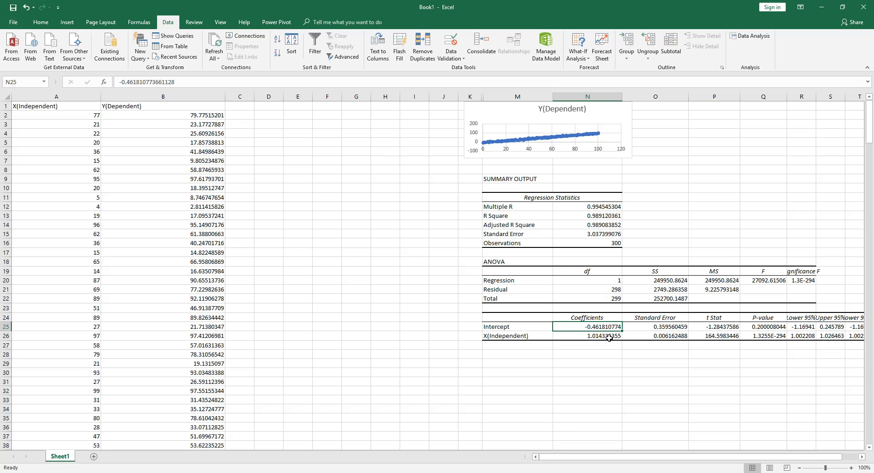
pyautogui.moveTo(483, 316); pyautogui.dragTo(615, 336)
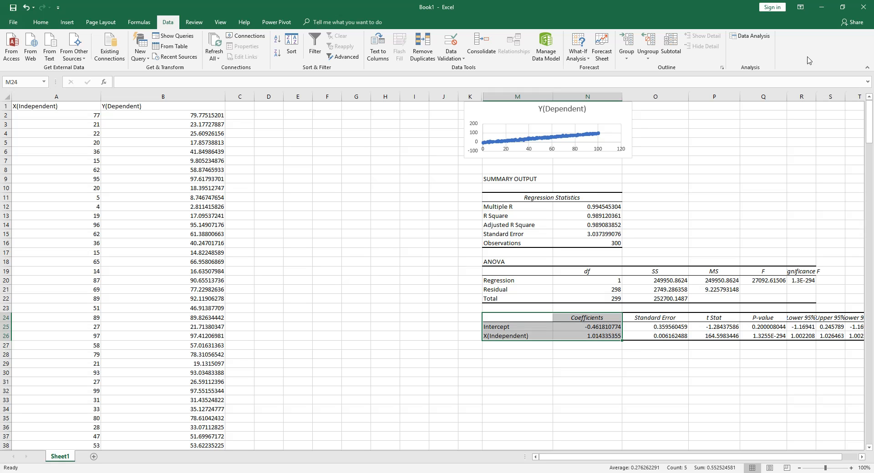
# Step: Minimize the workbook window to reveal the desktop
pyautogui.click(822, 7)
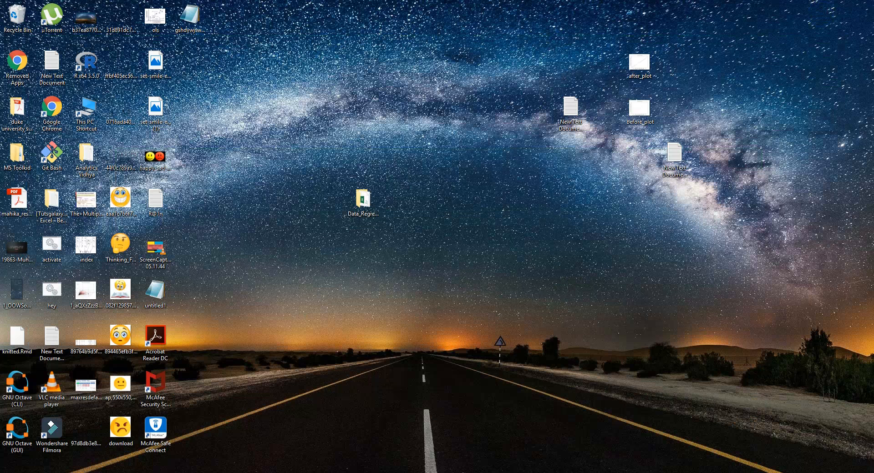